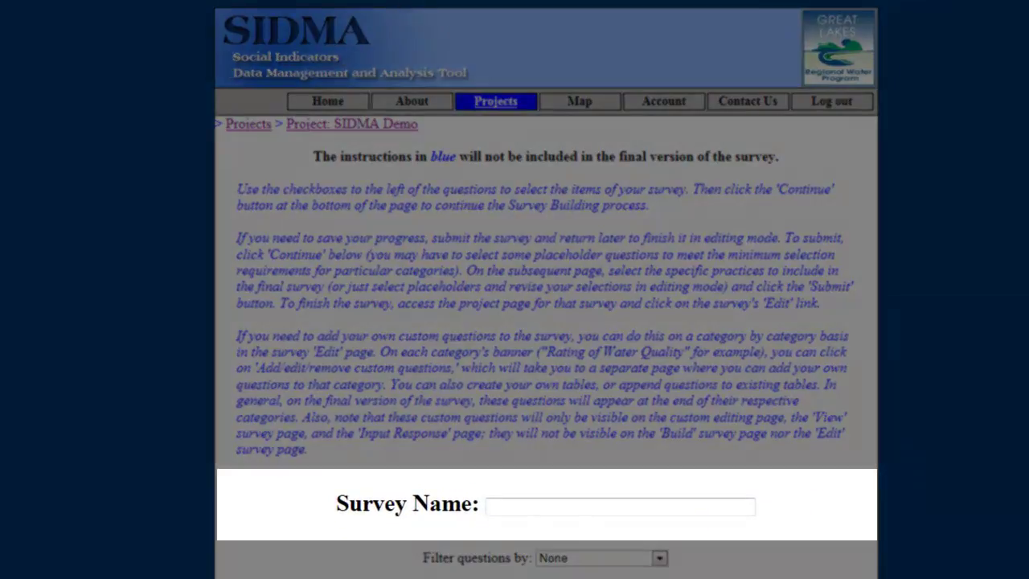
Name the new survey "Survey 1".
click(544, 507)
text(Survey 1)
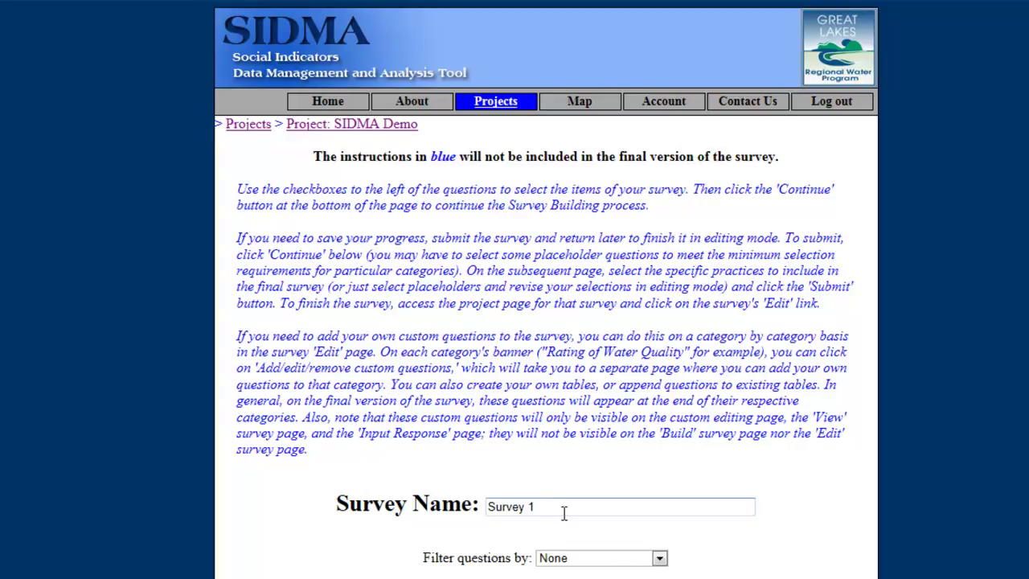
Look through all the survey's question categories, from Rating of Water Quality down to the septic system questions, and return to the survey name.
scroll(563, 518, down, 5)
scroll(563, 513, down, 7)
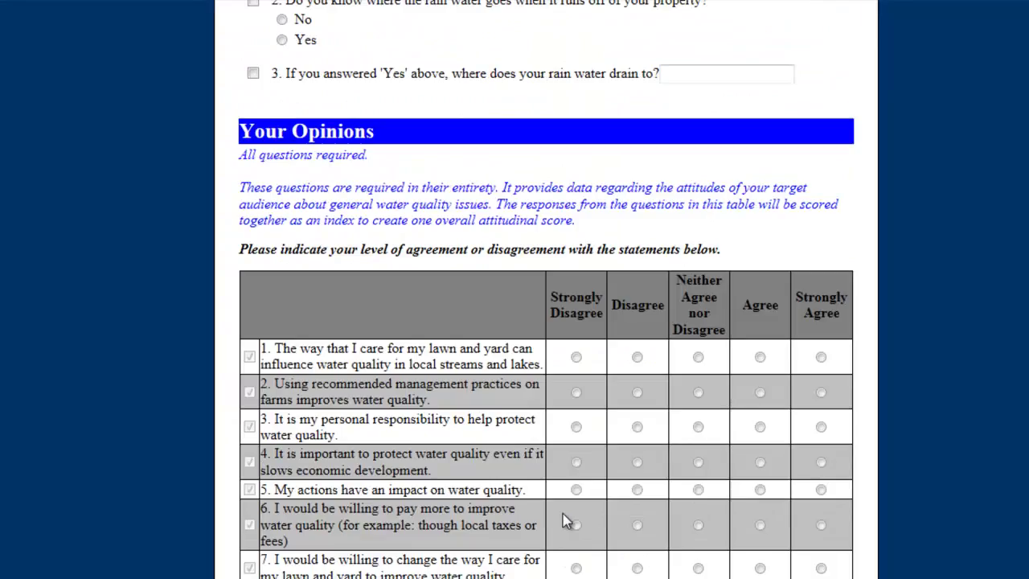
scroll(562, 511, down, 3)
scroll(565, 514, down, 5)
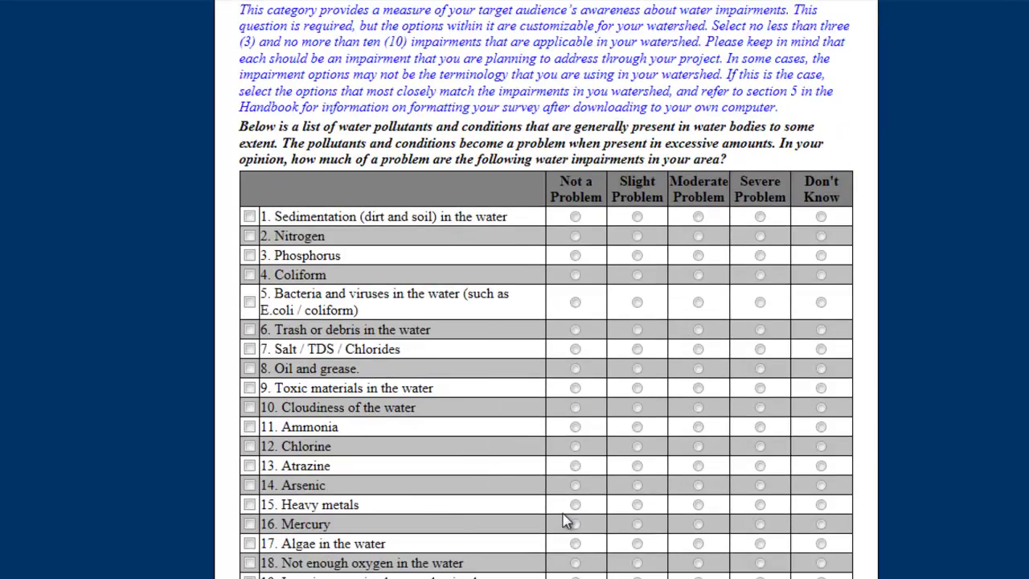
scroll(565, 521, down, 14)
scroll(565, 521, down, 18)
scroll(565, 521, down, 4)
scroll(564, 520, down, 20)
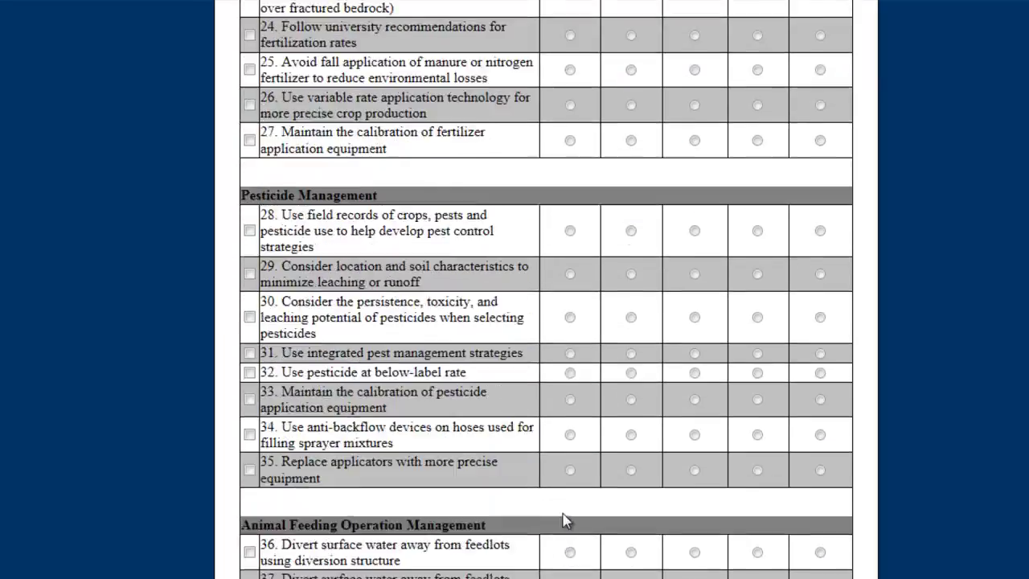
scroll(565, 521, down, 20)
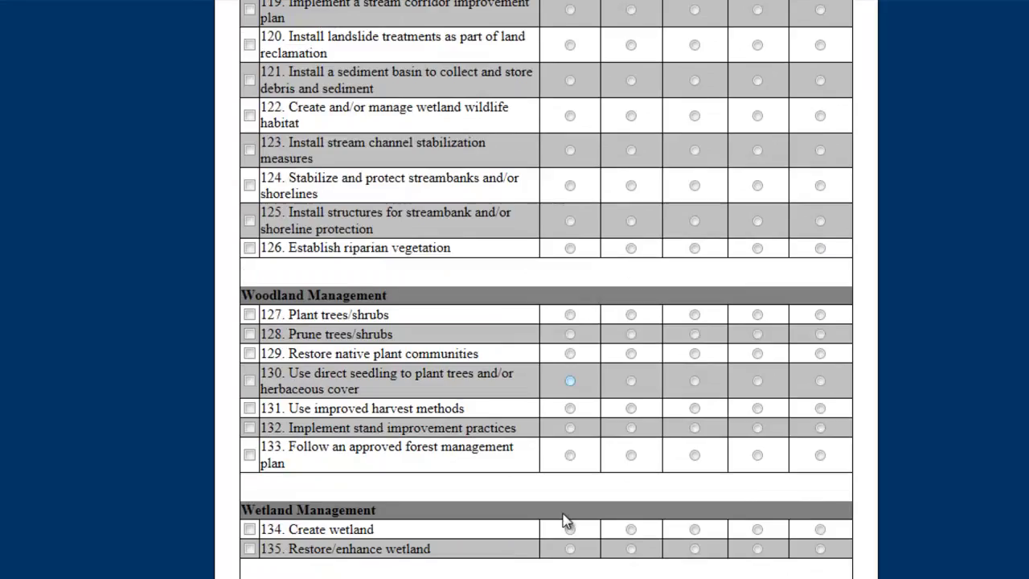
scroll(565, 521, down, 3)
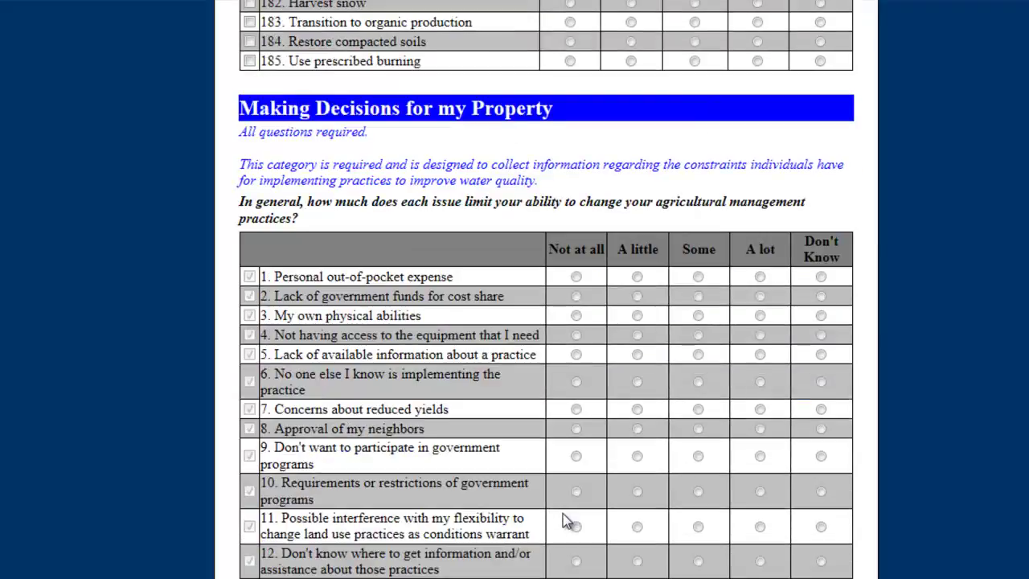
scroll(565, 520, down, 7)
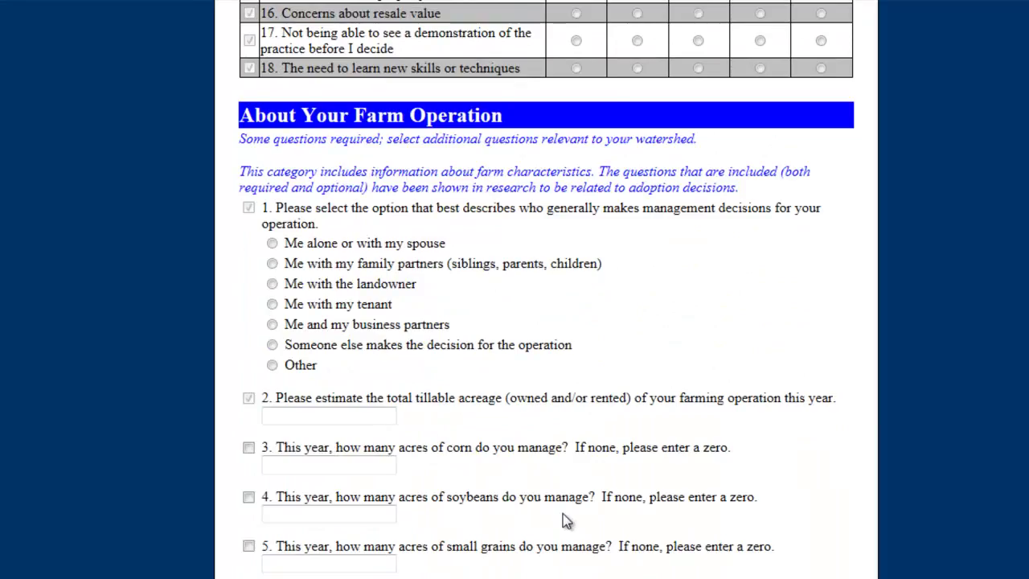
scroll(563, 514, down, 18)
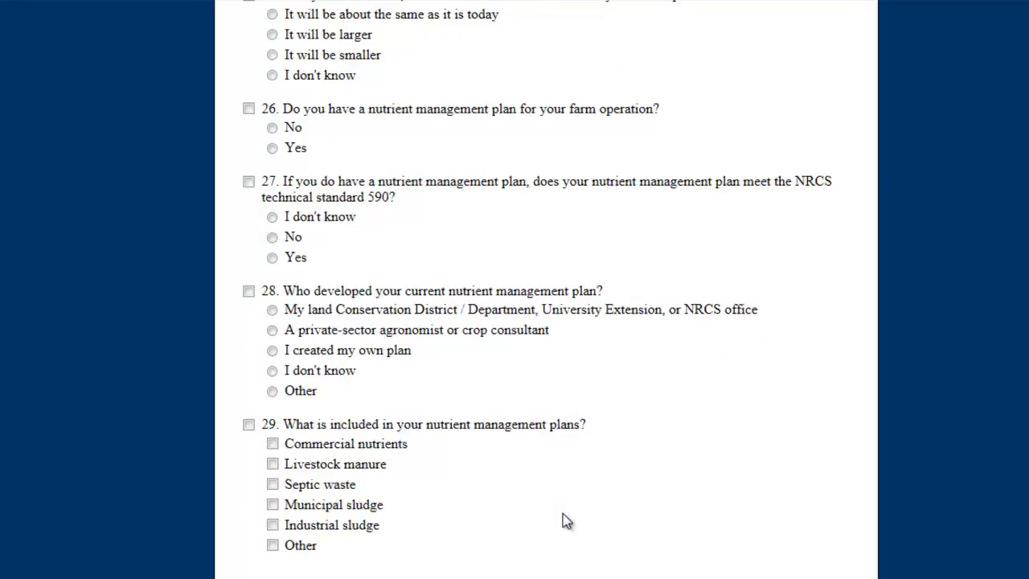
scroll(562, 513, down, 6)
scroll(562, 515, down, 13)
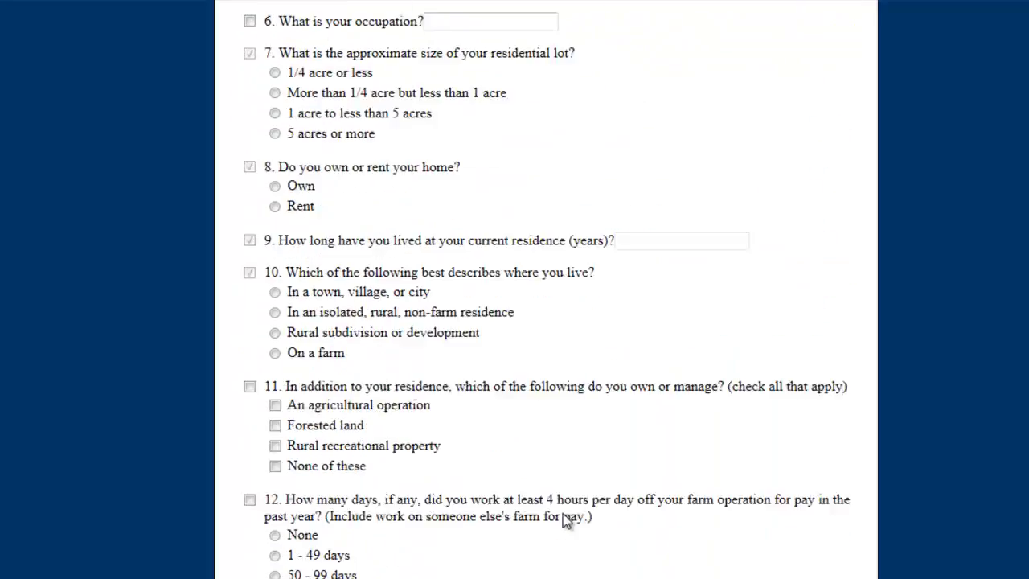
scroll(563, 513, down, 6)
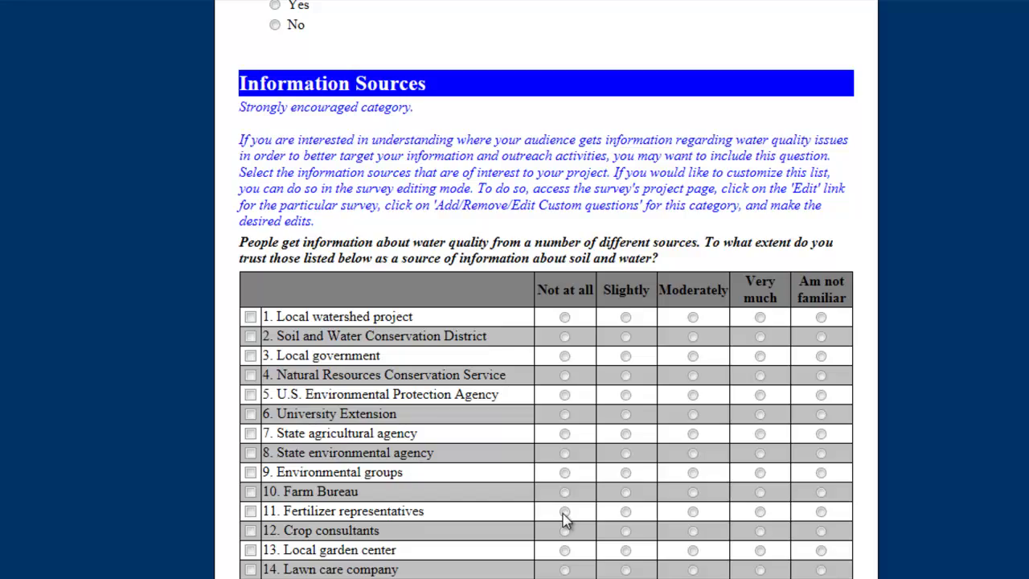
scroll(562, 518, down, 8)
scroll(563, 519, down, 10)
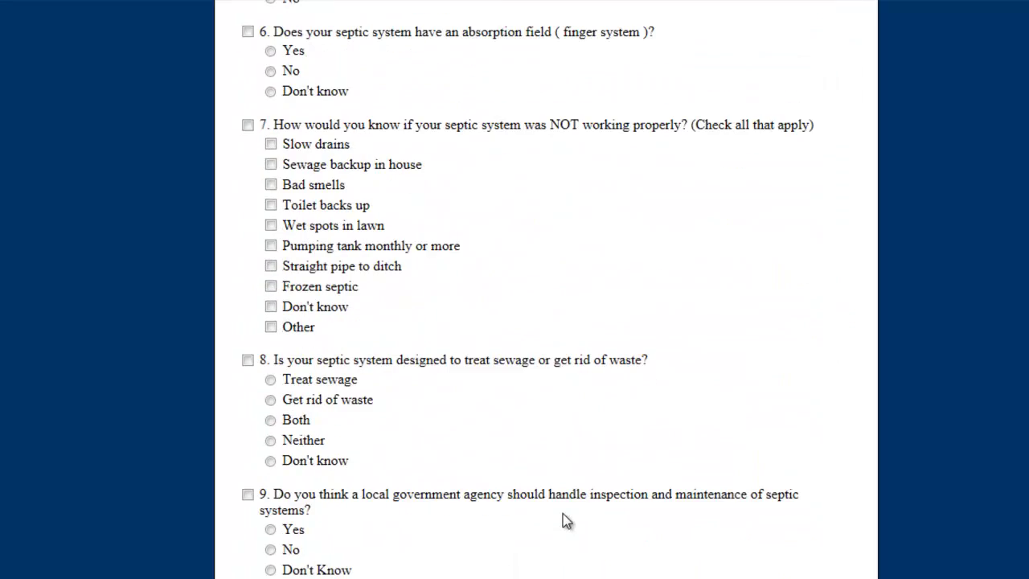
scroll(547, 289, up, 20)
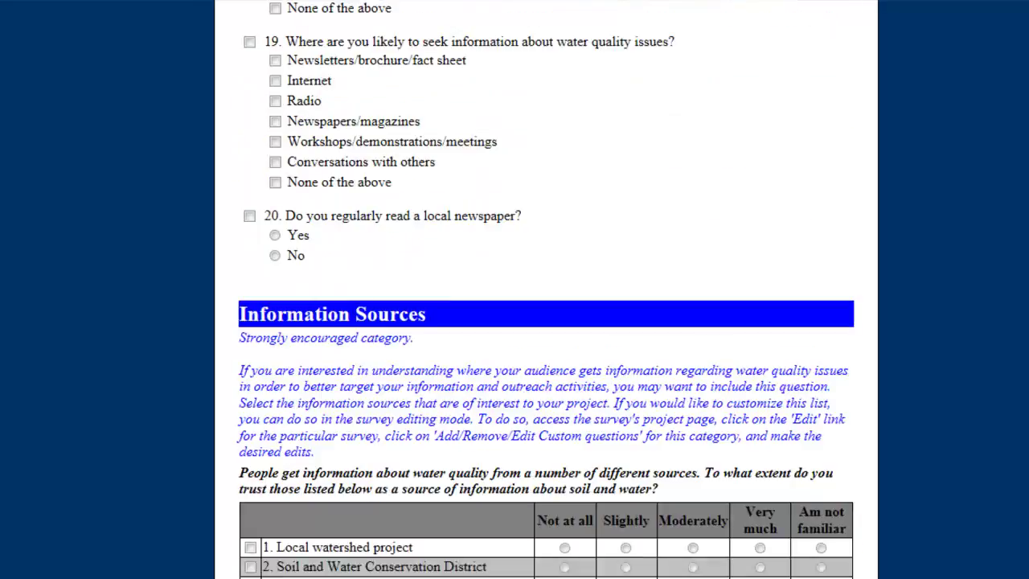
scroll(547, 290, up, 20)
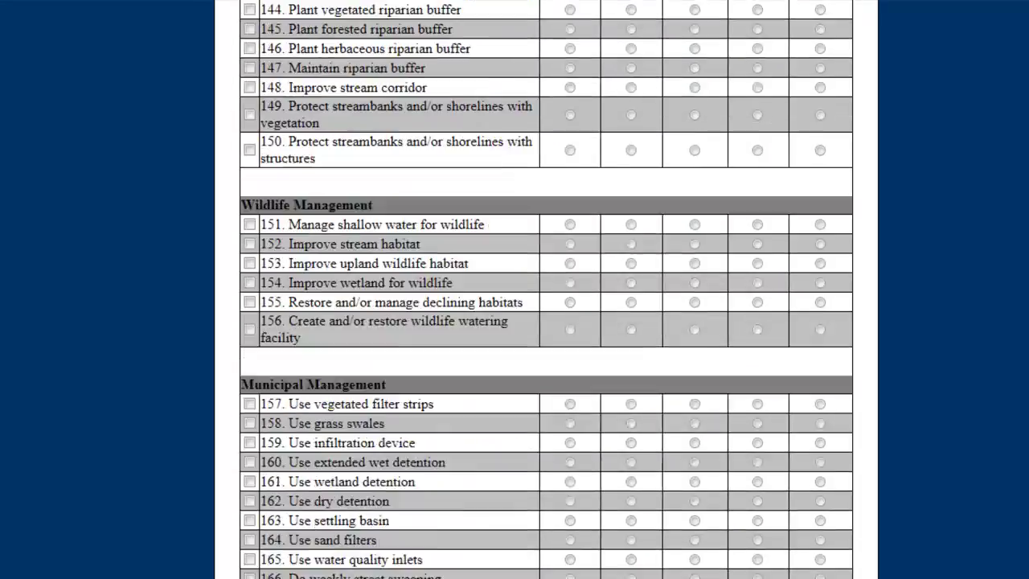
scroll(546, 289, up, 20)
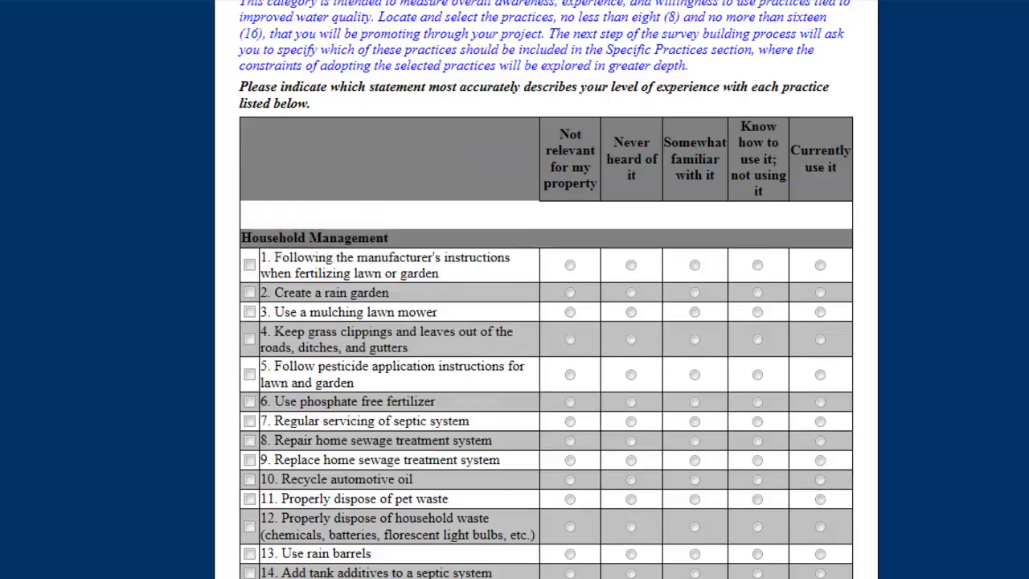
scroll(546, 289, up, 20)
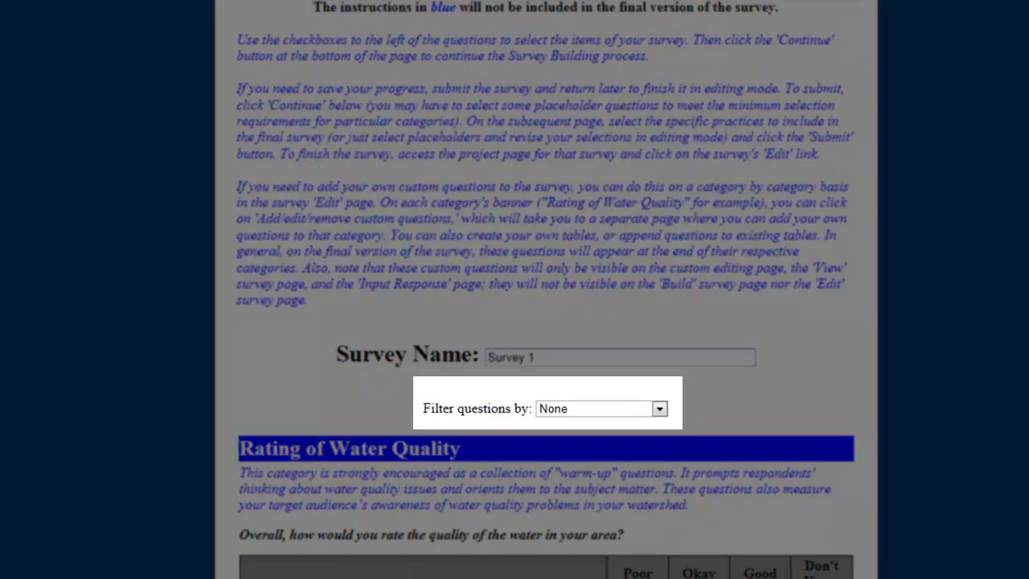
Check the available question filter options and keep the filter set to None.
click(659, 409)
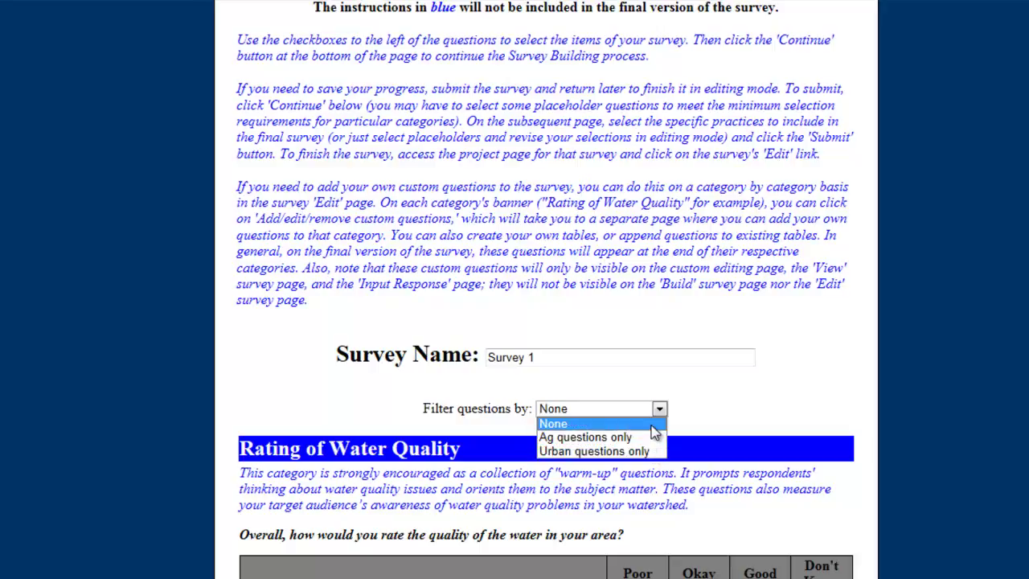
click(652, 424)
click(726, 434)
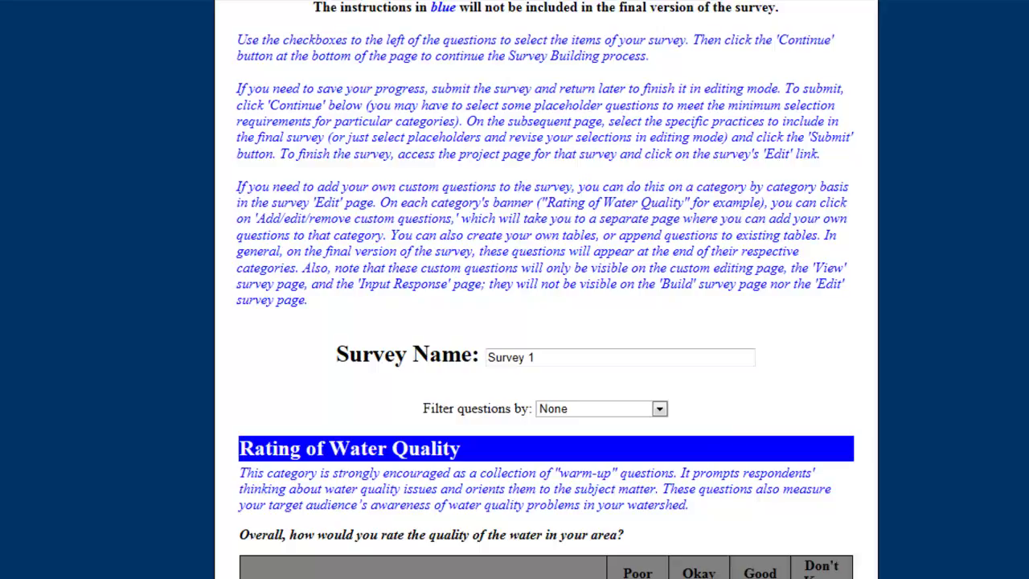
Read the instructions of the Rating of Water Quality, Your Water Resources, Your Opinions and Water Impairments categories.
scroll(546, 289, down, 5)
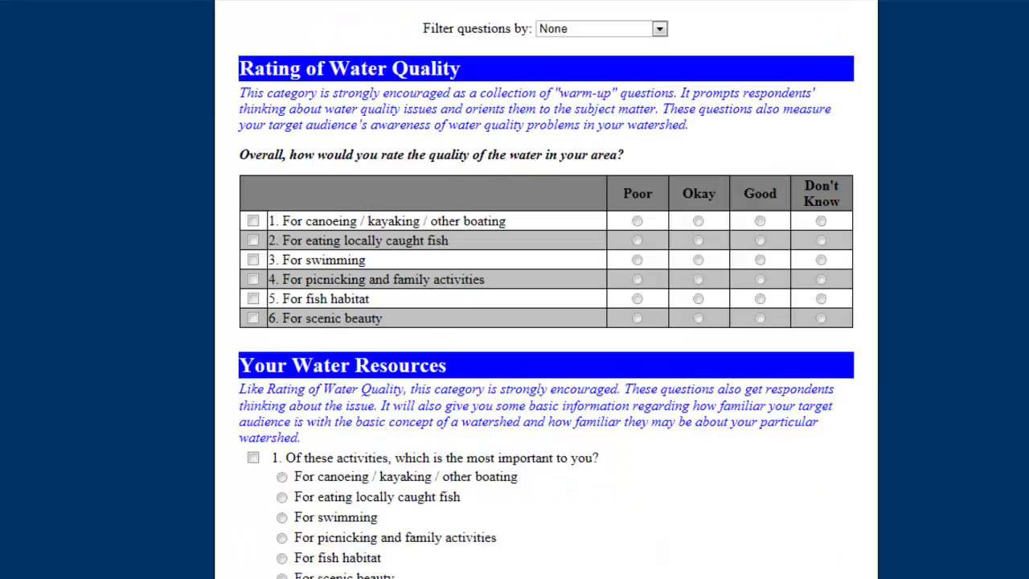
scroll(546, 290, down, 7)
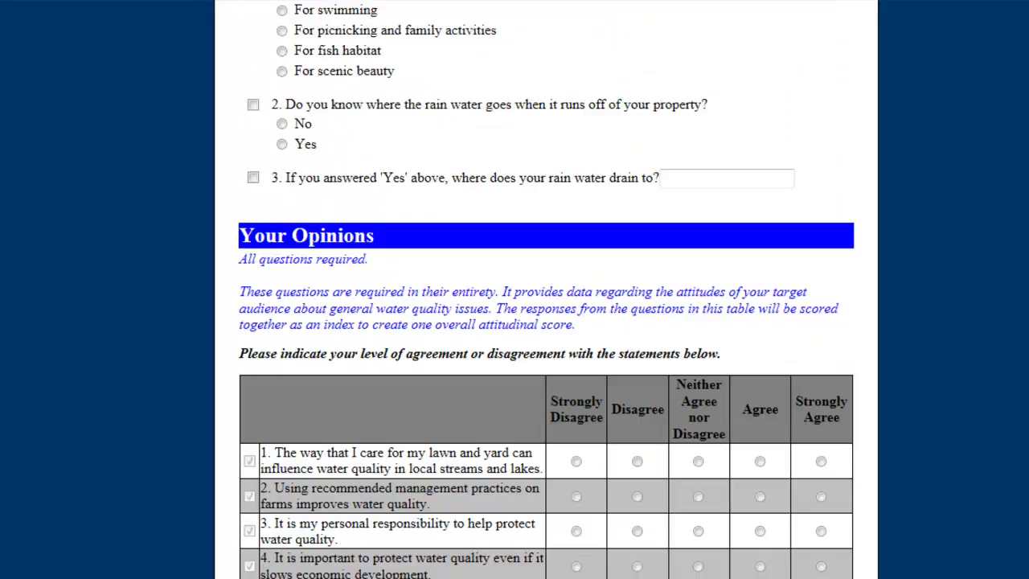
scroll(547, 289, up, 7)
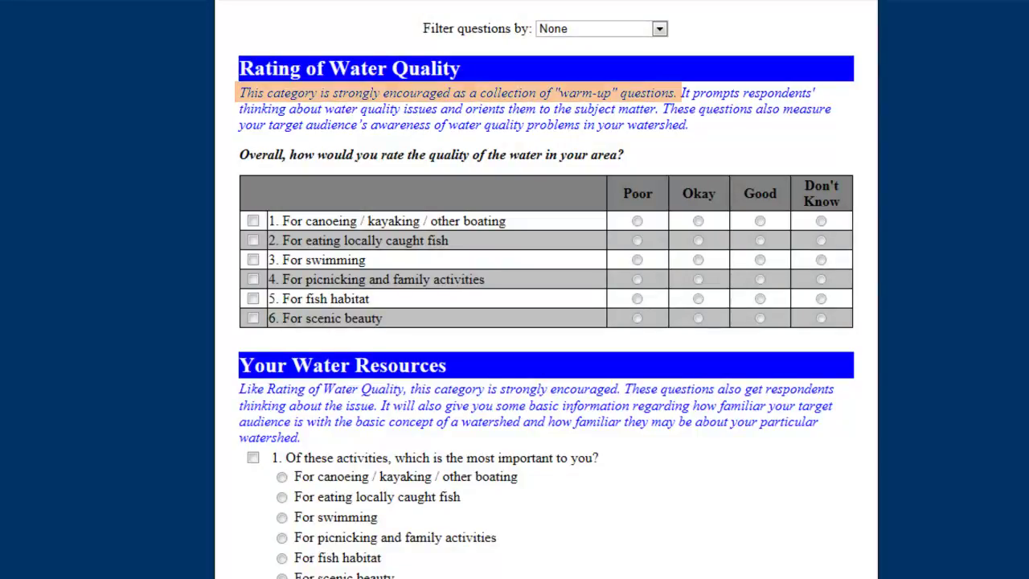
scroll(546, 289, down, 8)
scroll(545, 290, down, 1)
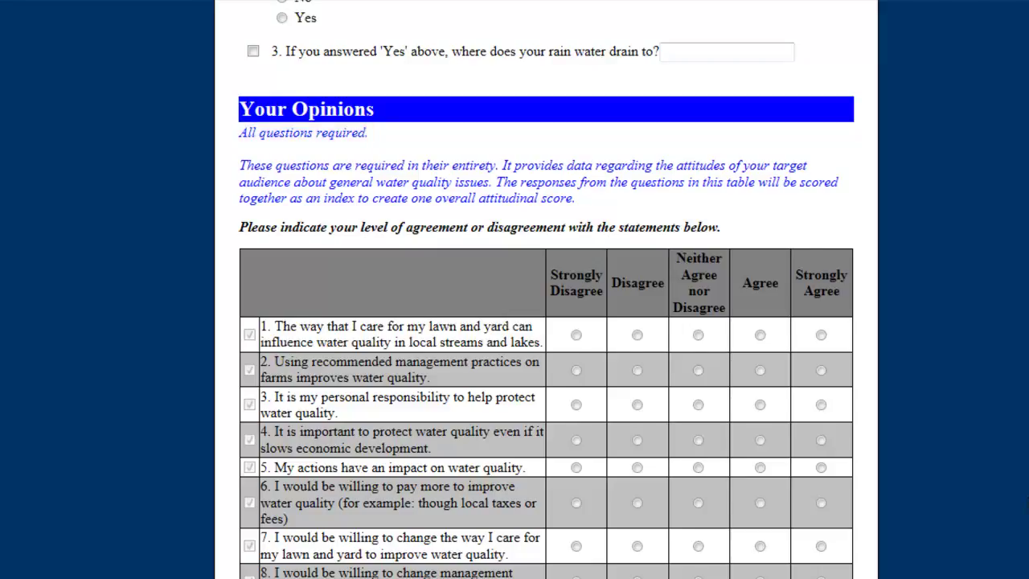
scroll(546, 322, down, 8)
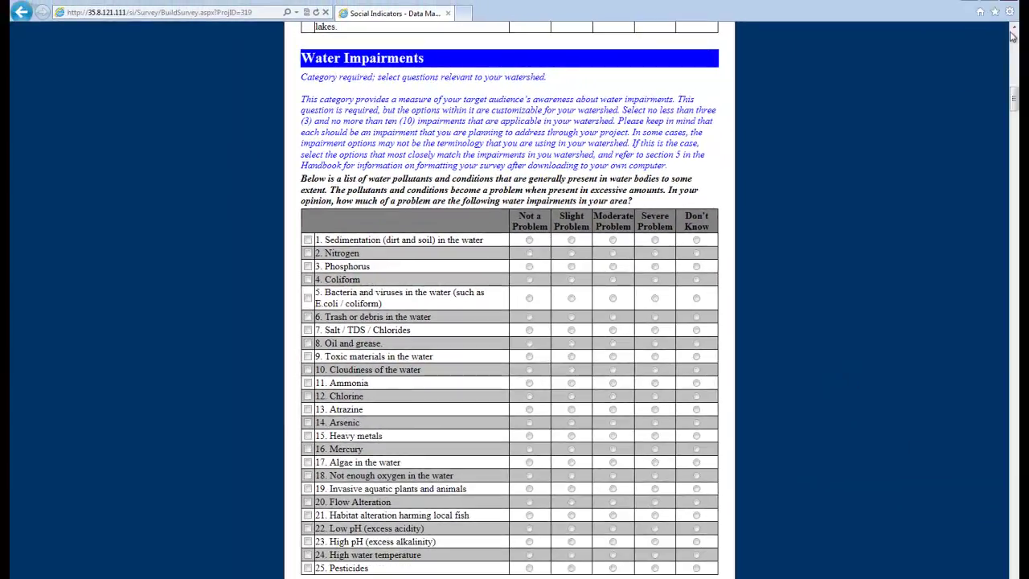
View the browser's print options for the survey building page without printing.
click(1009, 11)
mouse_move(1002, 29)
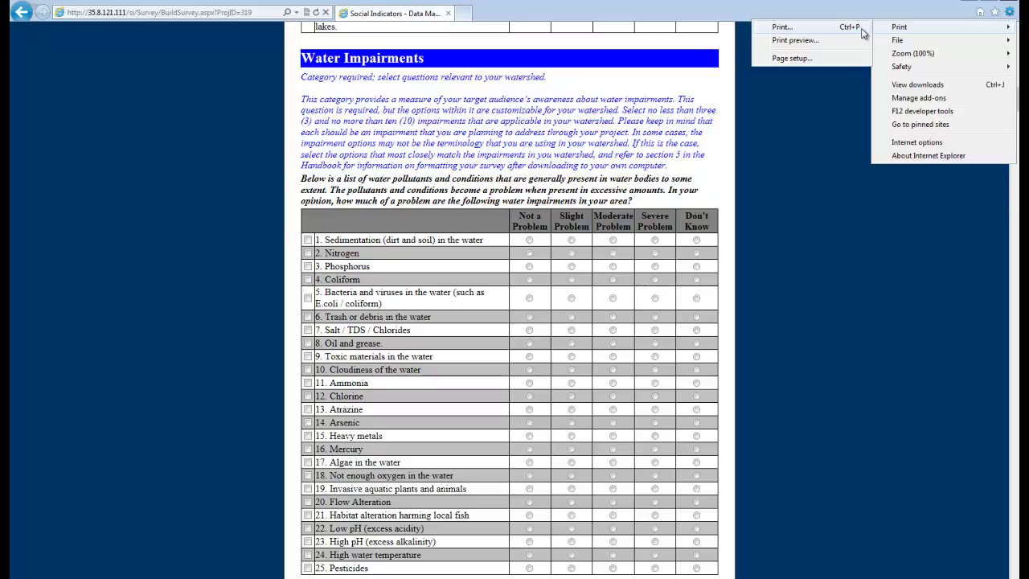
click(886, 189)
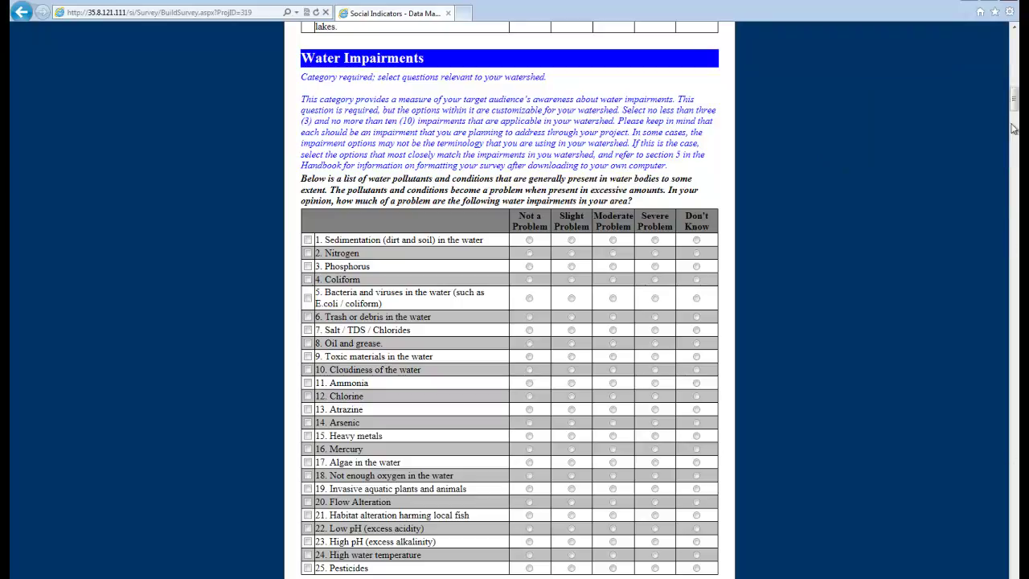
Include all six Rating of Water Quality questions in the survey, from canoeing / kayaking / other boating to scenic beauty.
scroll(875, 298, up, 15)
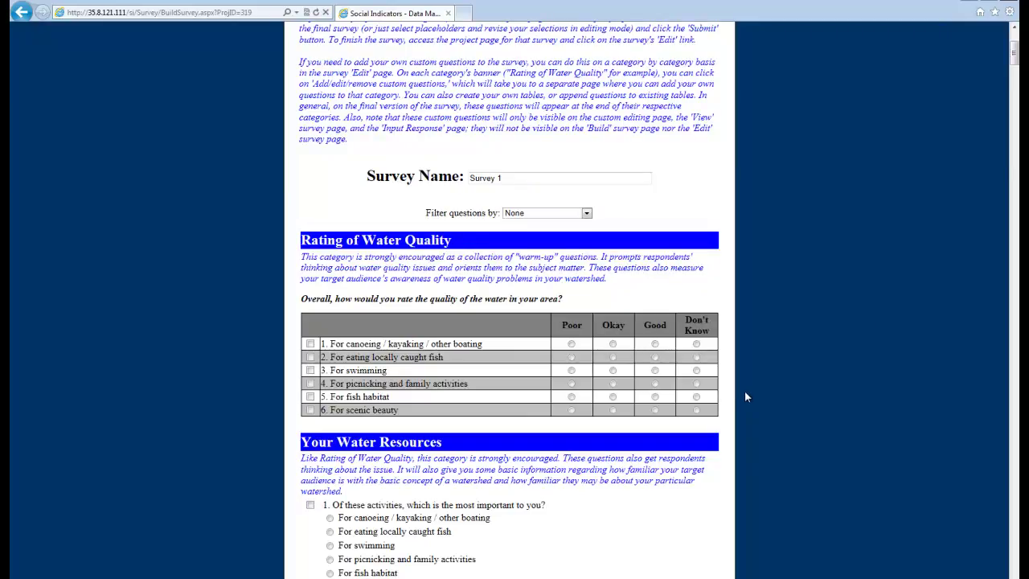
click(311, 343)
click(311, 357)
click(310, 369)
click(311, 384)
click(310, 397)
click(311, 410)
Include all three Your Water Resources questions: most important activity, rain water runoff knowledge, and where rain water drains to.
scroll(310, 410, down, 3)
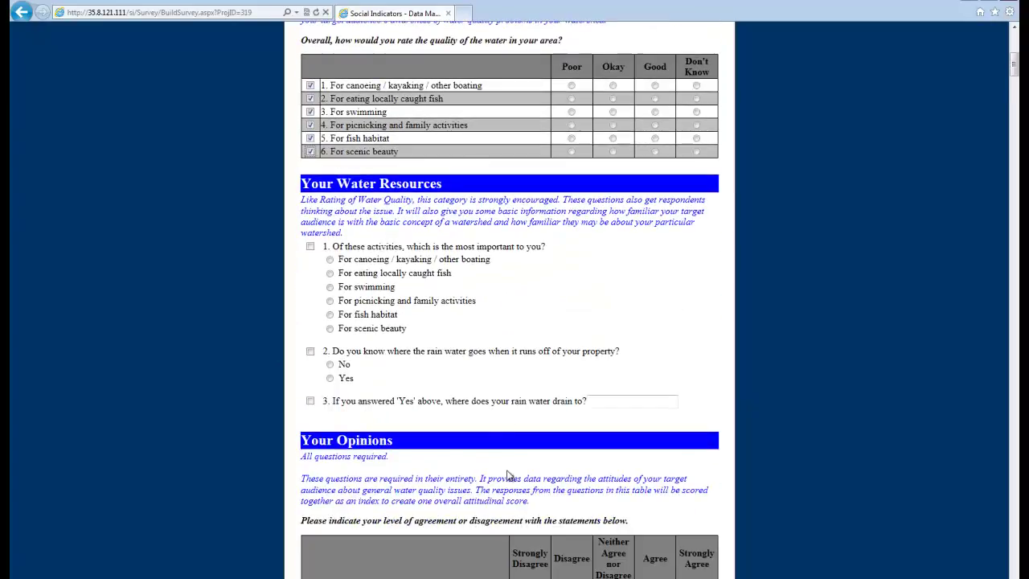
click(310, 246)
click(310, 351)
click(310, 401)
Include Sedimentation (dirt and soil) in the water and Nitrogen in the Water Impairments category.
scroll(853, 405, down, 4)
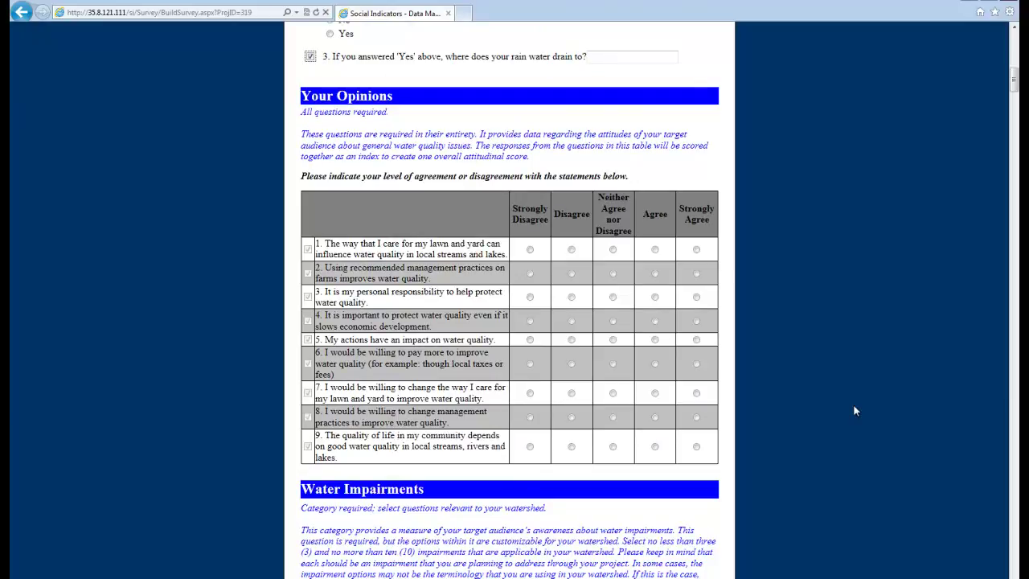
scroll(854, 410, down, 5)
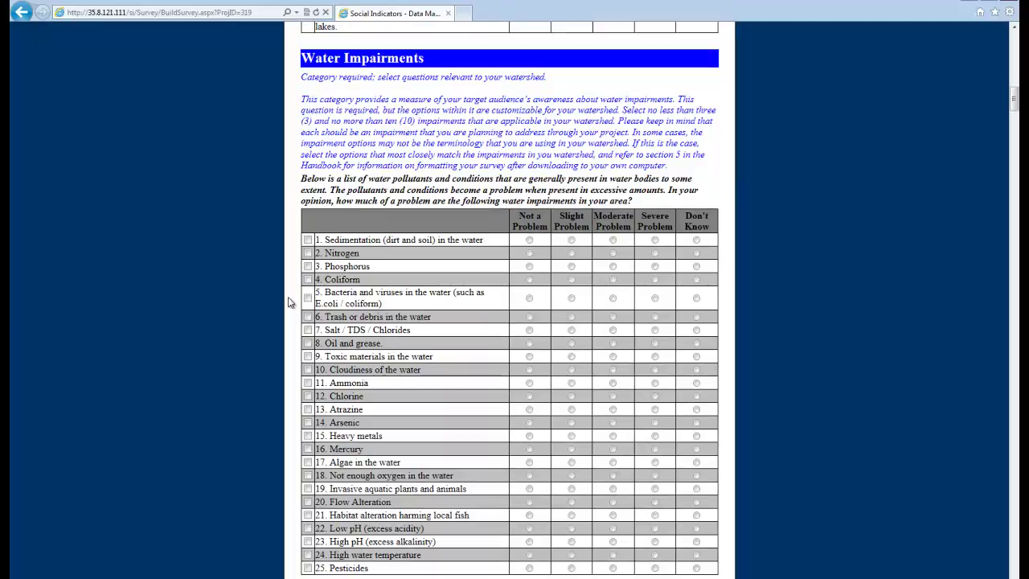
click(308, 239)
click(308, 252)
Include industry discharges into streams and lakes, sewage treatment plant discharges, and drainage from mines as Sources of Water Pollution.
scroll(842, 442, down, 6)
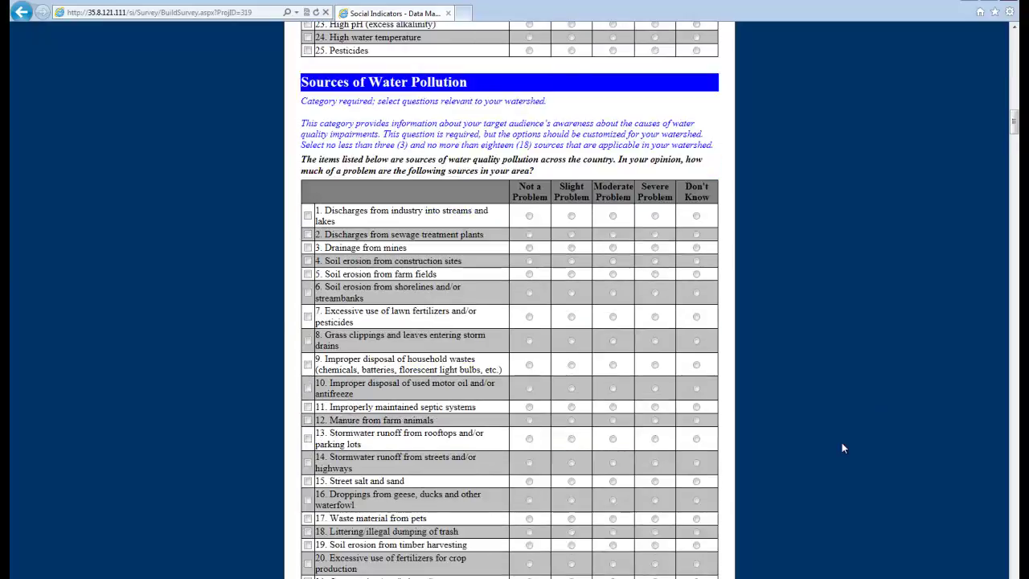
click(307, 215)
click(307, 234)
click(307, 247)
Include Contaminated drinking water, Beach closures and Polluted swimming areas under Consequences of Poor Water Quality.
scroll(841, 375, down, 6)
scroll(842, 374, down, 10)
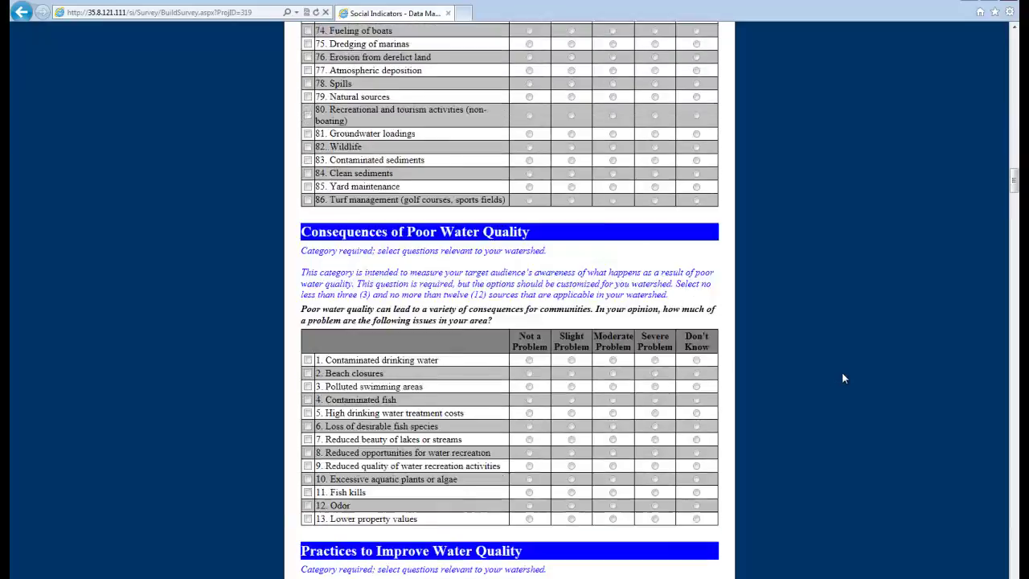
scroll(842, 374, up, 1)
click(307, 222)
click(307, 235)
click(308, 248)
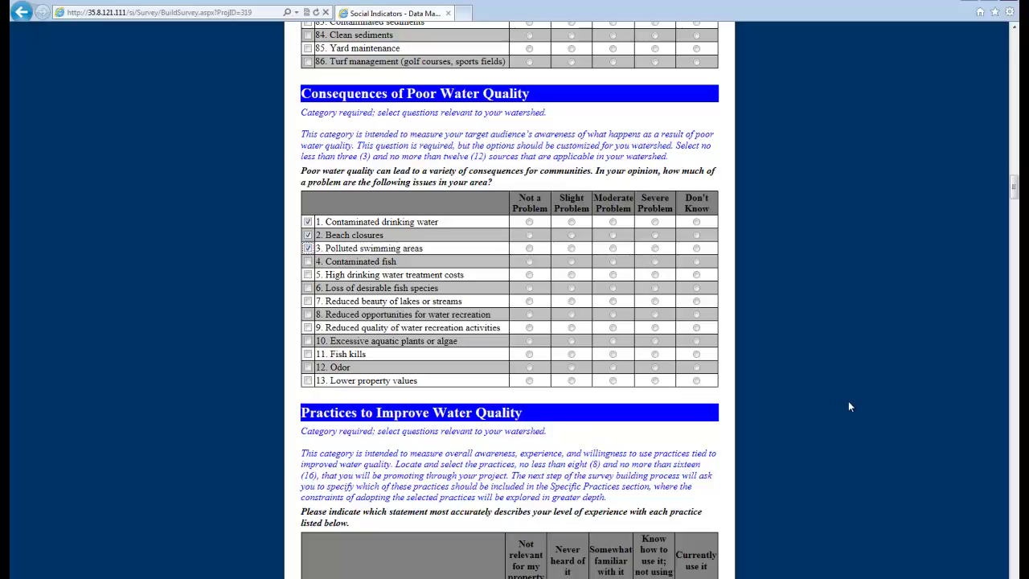
Include the eight Nutrient Management practices numbered 19 to 26 under Practices to Improve Water Quality.
scroll(848, 404, down, 4)
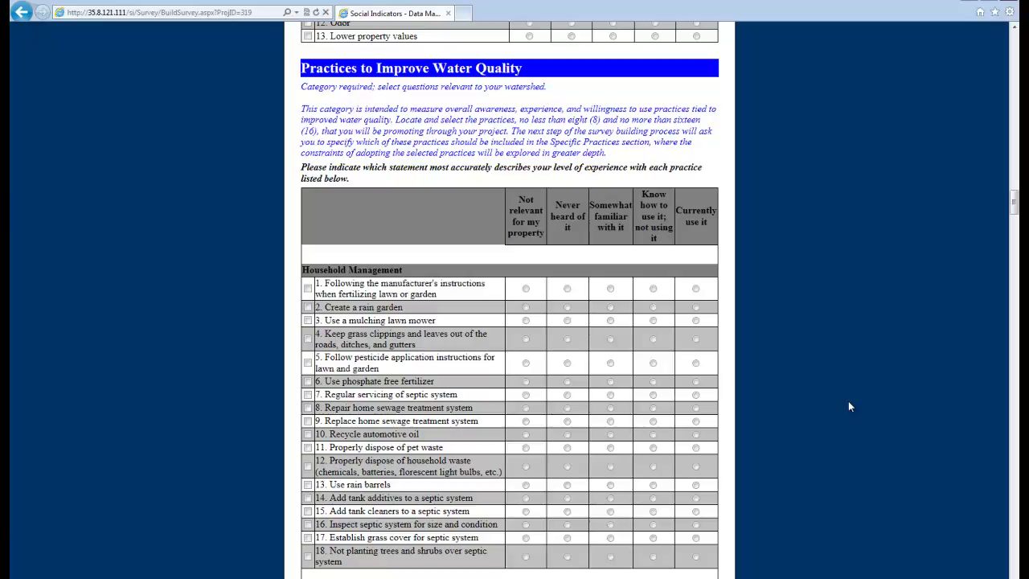
scroll(848, 407, down, 4)
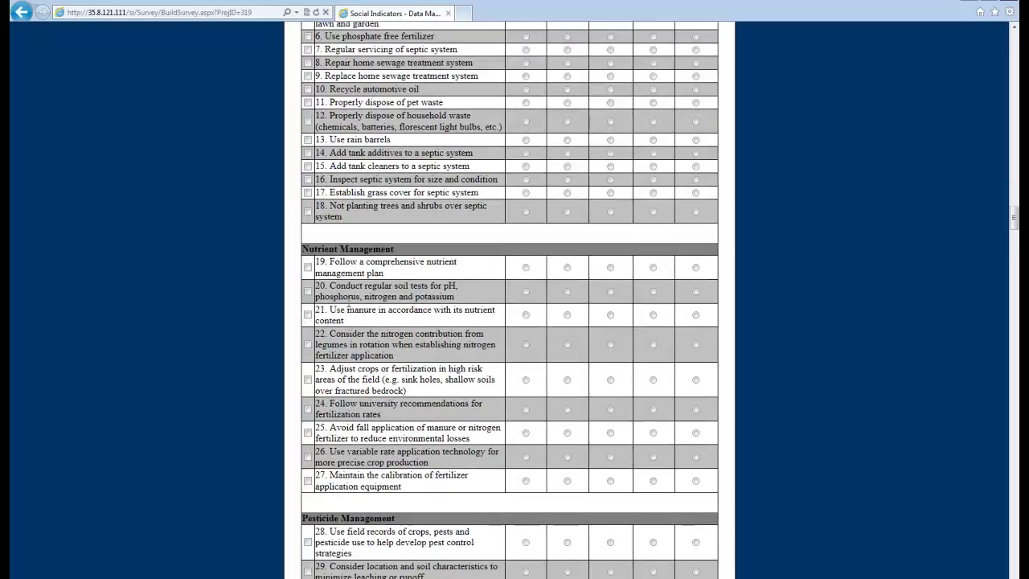
click(307, 266)
click(308, 290)
click(308, 314)
click(308, 344)
click(307, 380)
click(307, 409)
click(308, 432)
click(308, 456)
Review the remaining practice groups under Practices to Improve Water Quality and the required questions under Making Decisions for my Property.
scroll(704, 420, down, 11)
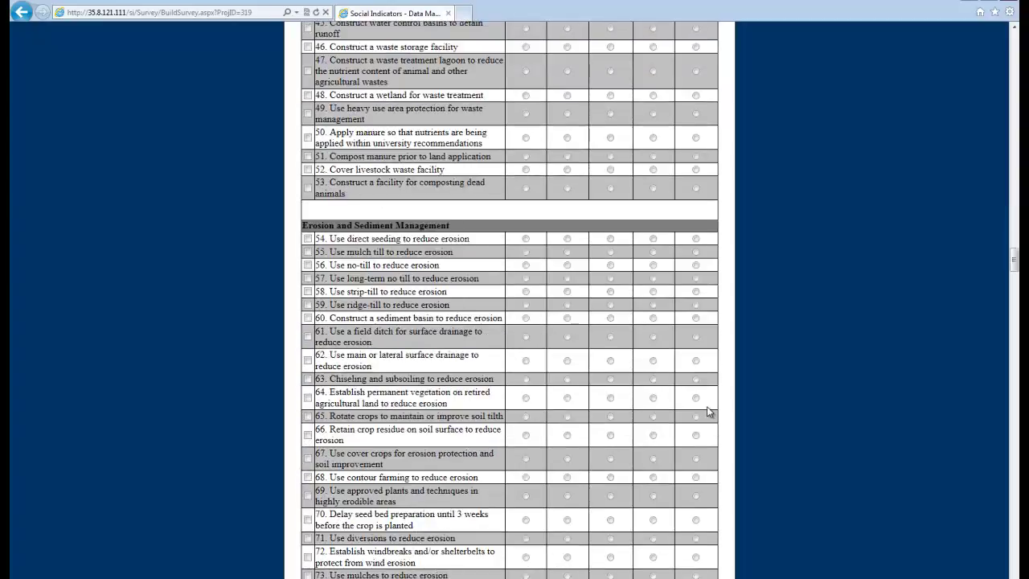
scroll(707, 406, down, 3)
scroll(707, 407, down, 4)
scroll(706, 408, down, 7)
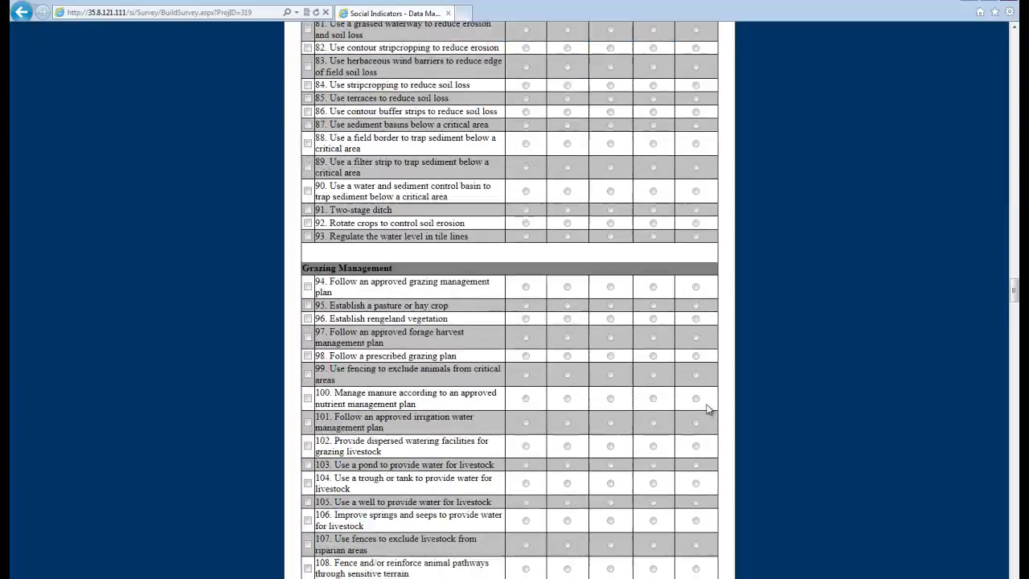
scroll(706, 410, down, 4)
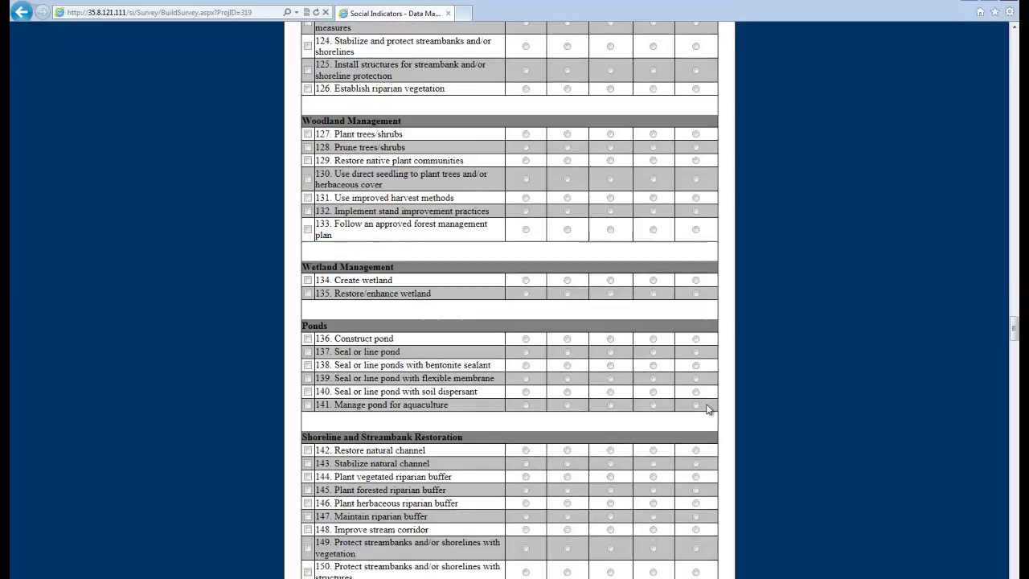
scroll(705, 409, down, 4)
scroll(706, 408, down, 2)
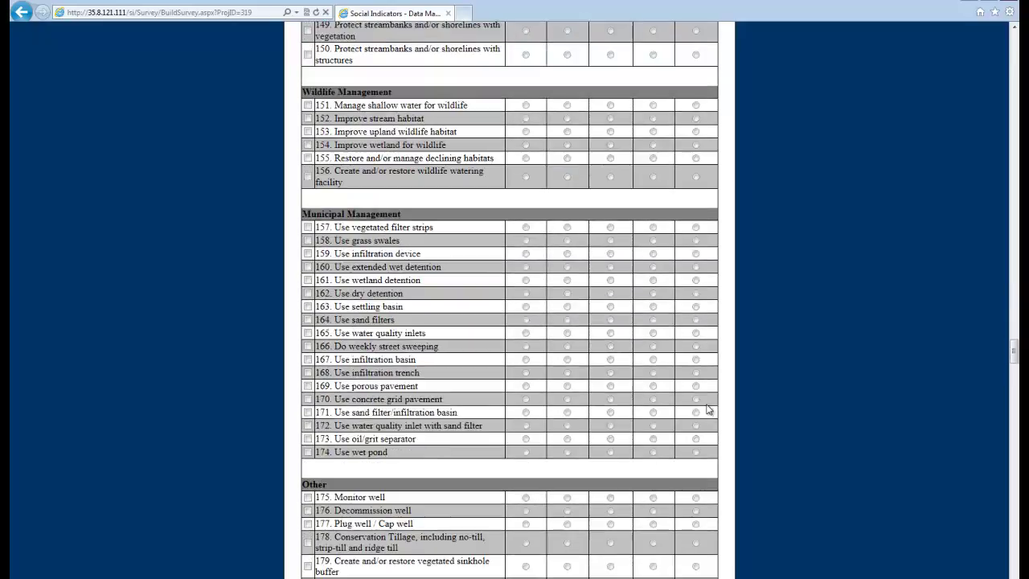
scroll(706, 409, down, 2)
scroll(706, 409, down, 8)
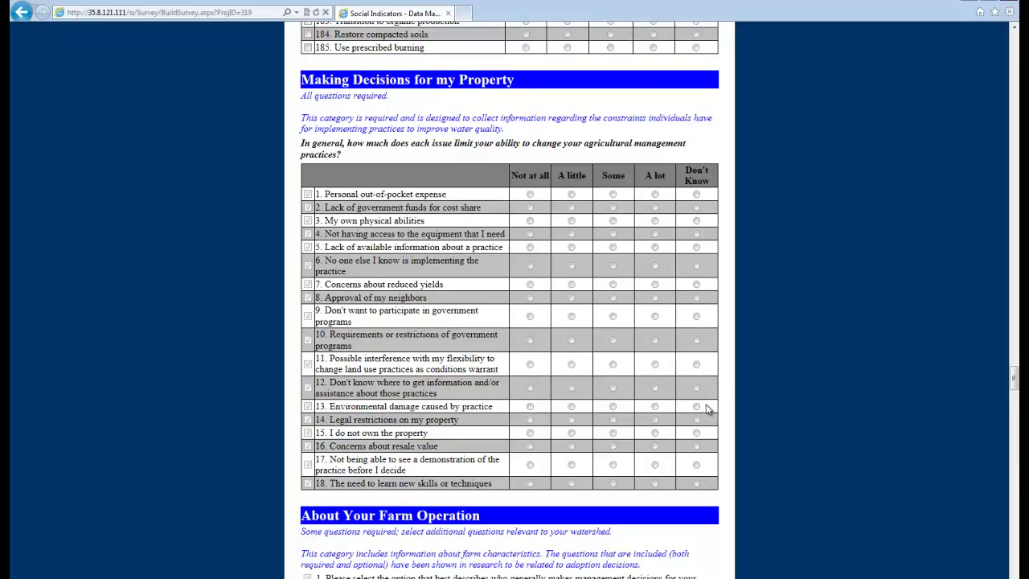
Include questions 3 to 10 about managed acreage, from corn to forest / woodland, under About Your Farm Operation.
scroll(706, 409, down, 5)
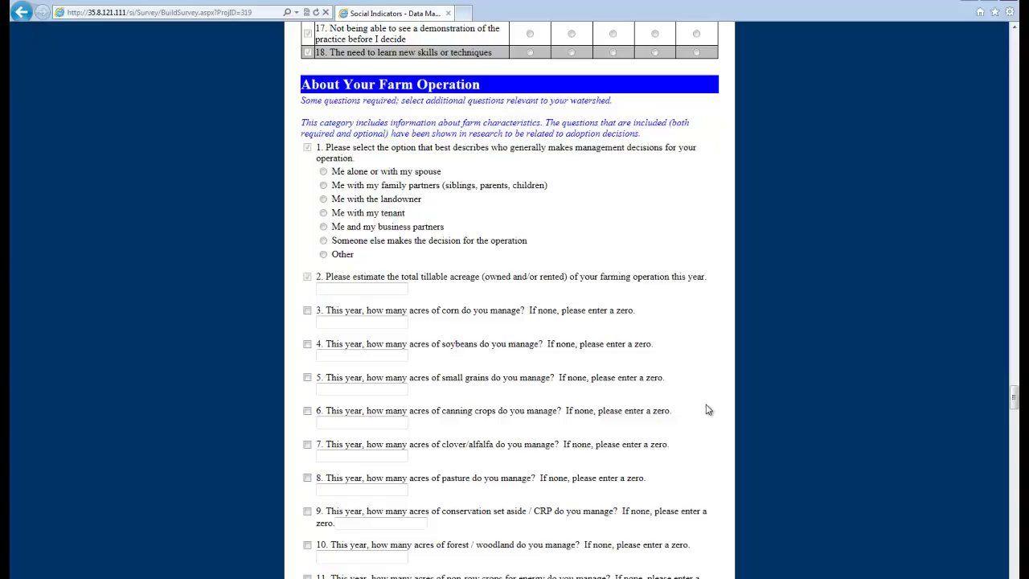
click(307, 310)
click(307, 344)
click(307, 376)
click(307, 410)
click(307, 444)
click(307, 478)
click(307, 511)
click(307, 545)
Include the optional occupation question in the About You category.
scroll(528, 506, down, 10)
scroll(528, 506, down, 8)
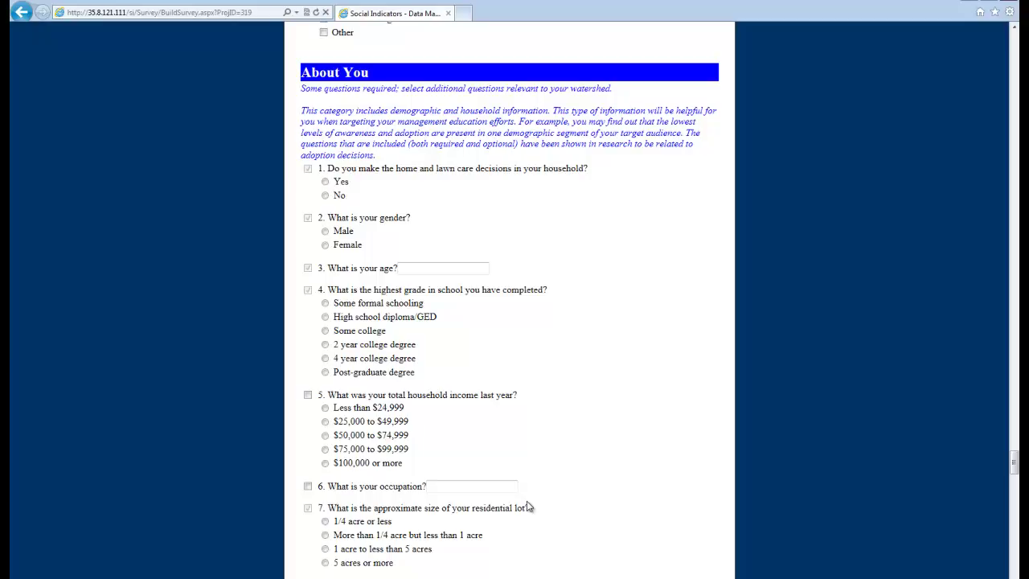
click(307, 486)
scroll(462, 487, down, 5)
scroll(462, 487, down, 7)
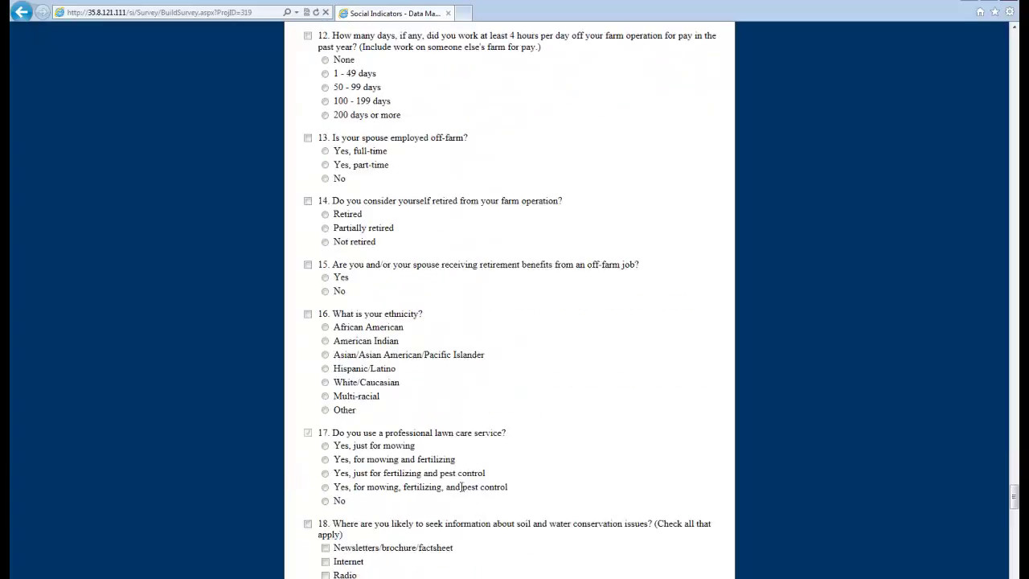
click(308, 395)
Include the first eight Information Sources, from Local watershed project to State environmental agency.
scroll(528, 486, down, 6)
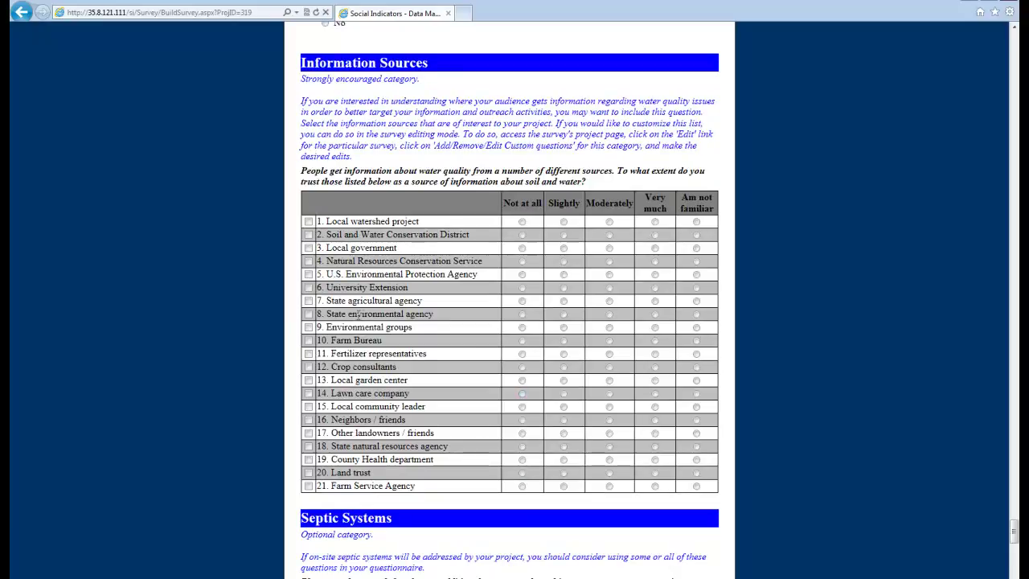
click(308, 221)
click(308, 234)
click(308, 247)
click(308, 261)
click(308, 274)
click(307, 287)
click(308, 301)
click(307, 313)
Leave out the optional Septic Systems questions and try to continue to the next stage of survey building.
scroll(561, 489, down, 5)
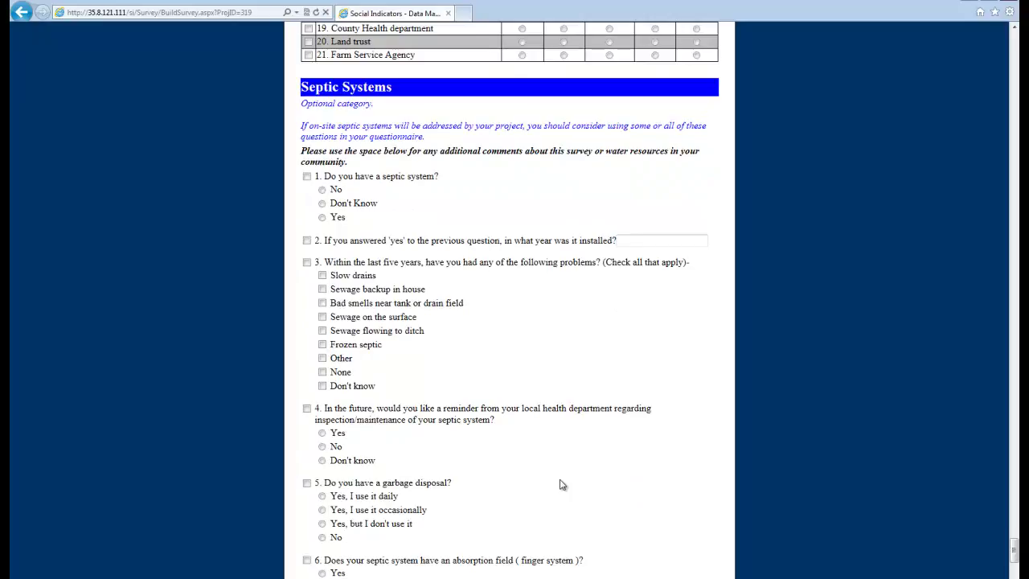
scroll(561, 484, down, 6)
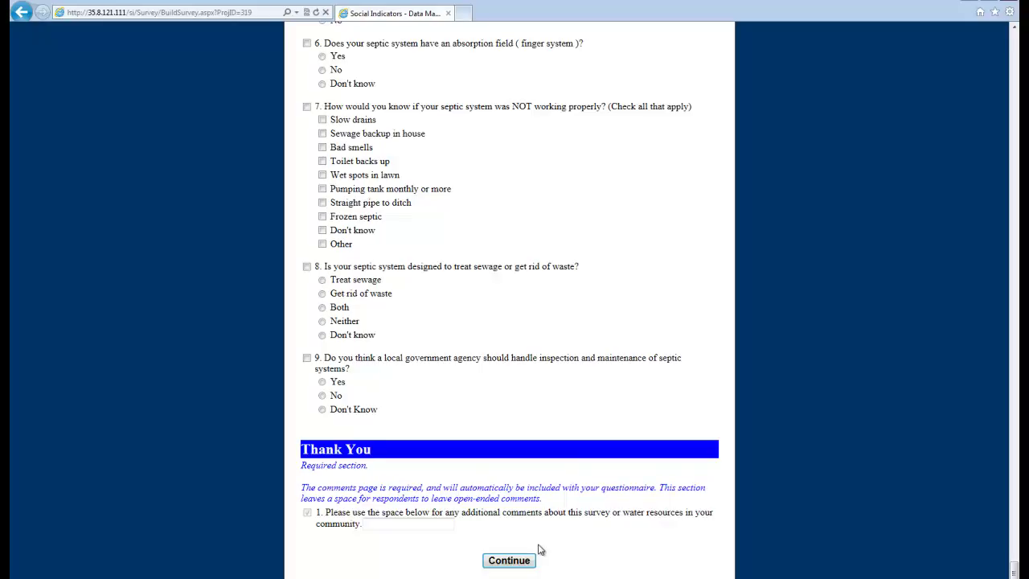
click(510, 561)
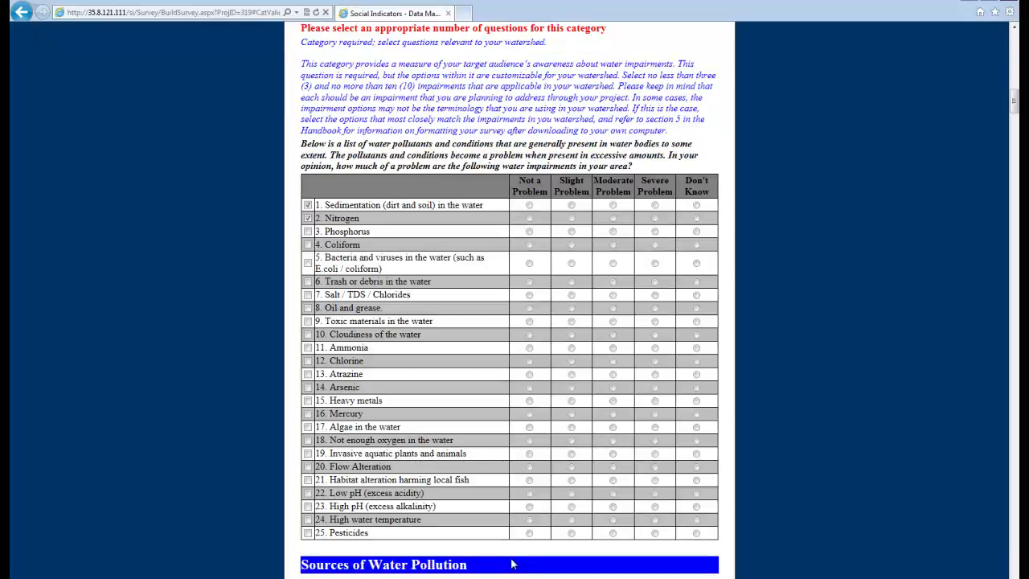
Include Phosphorus in the Water Impairments category and continue to the next stage of survey building.
scroll(515, 560, up, 2)
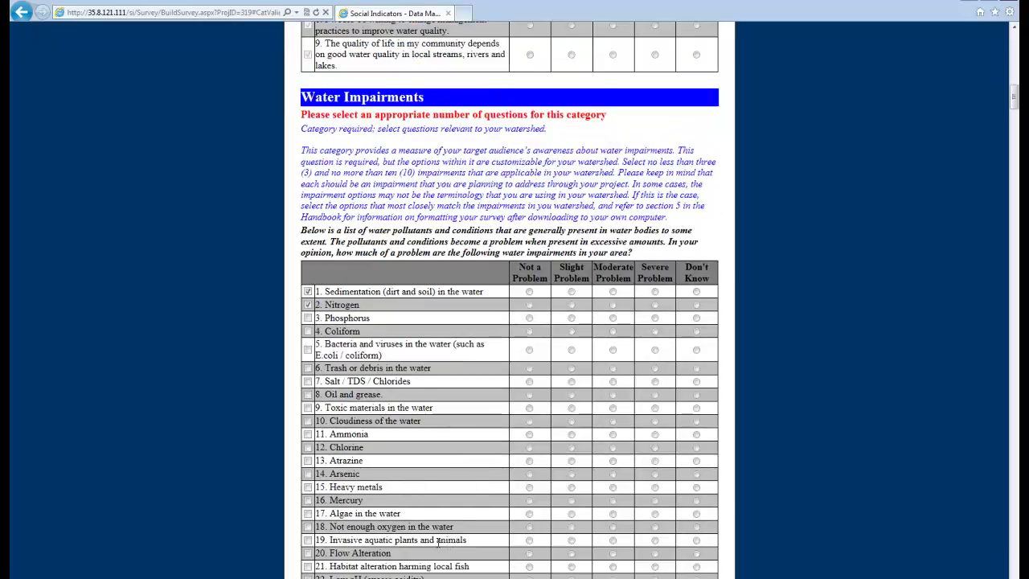
click(307, 319)
scroll(810, 478, down, 6)
scroll(819, 459, down, 20)
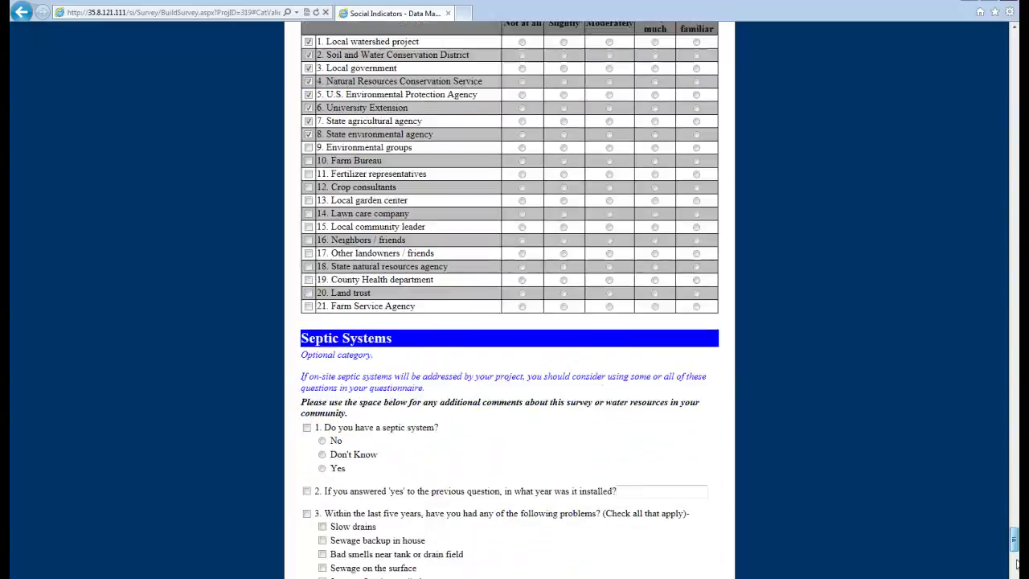
click(509, 560)
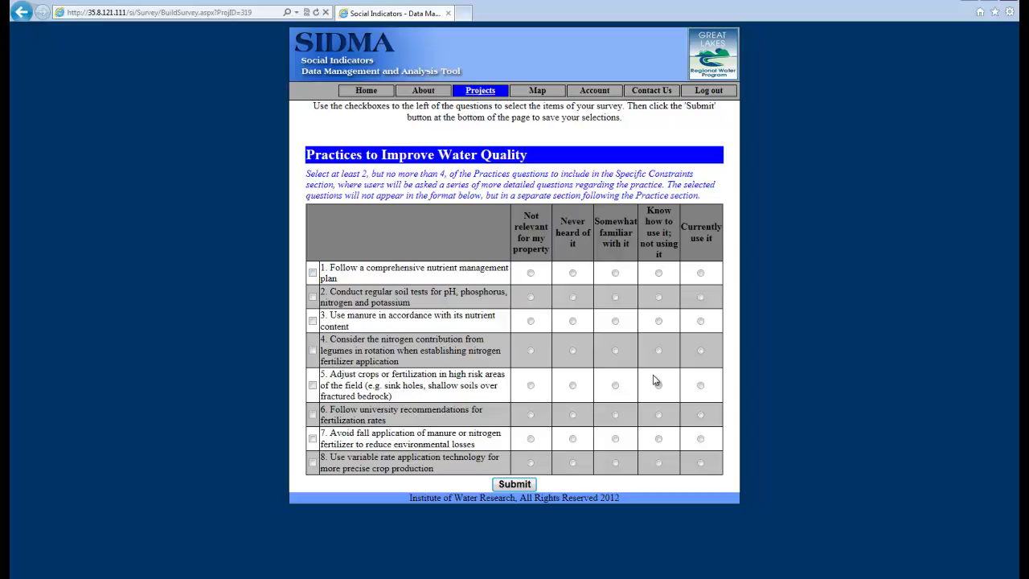
Choose the comprehensive nutrient management plan and regular soil test practices for the Specific Constraints section and submit the survey.
click(312, 271)
click(312, 296)
click(514, 483)
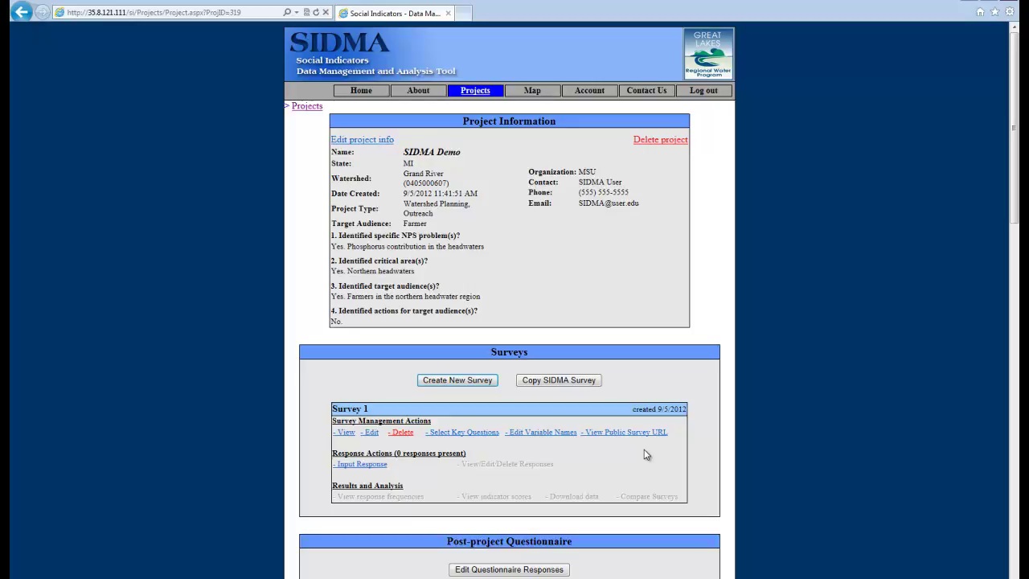
View Survey 1 and review all its sections from Rating of Water Quality to Thank You, including Specific Constraints of Practices.
click(345, 434)
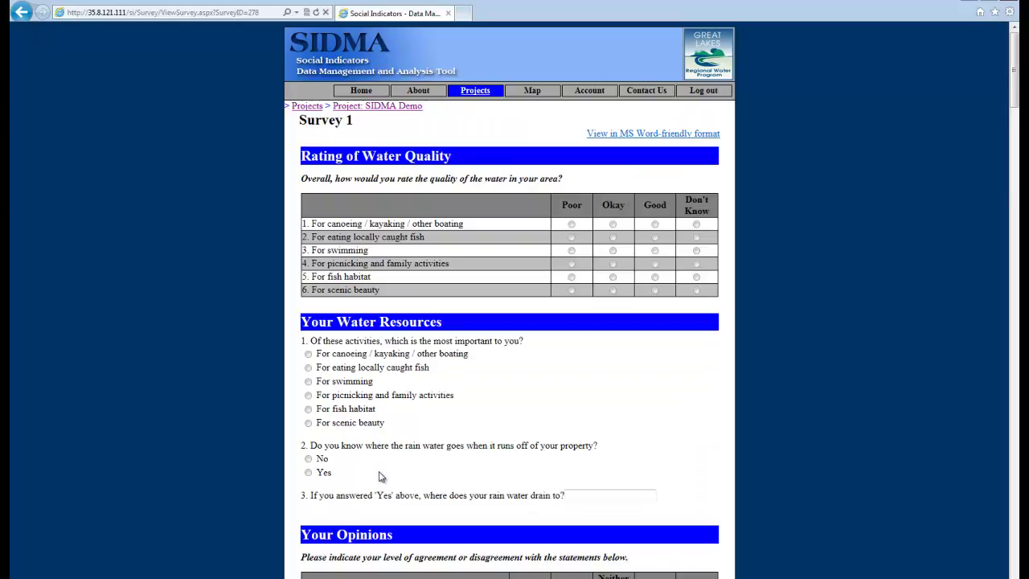
scroll(856, 450, down, 4)
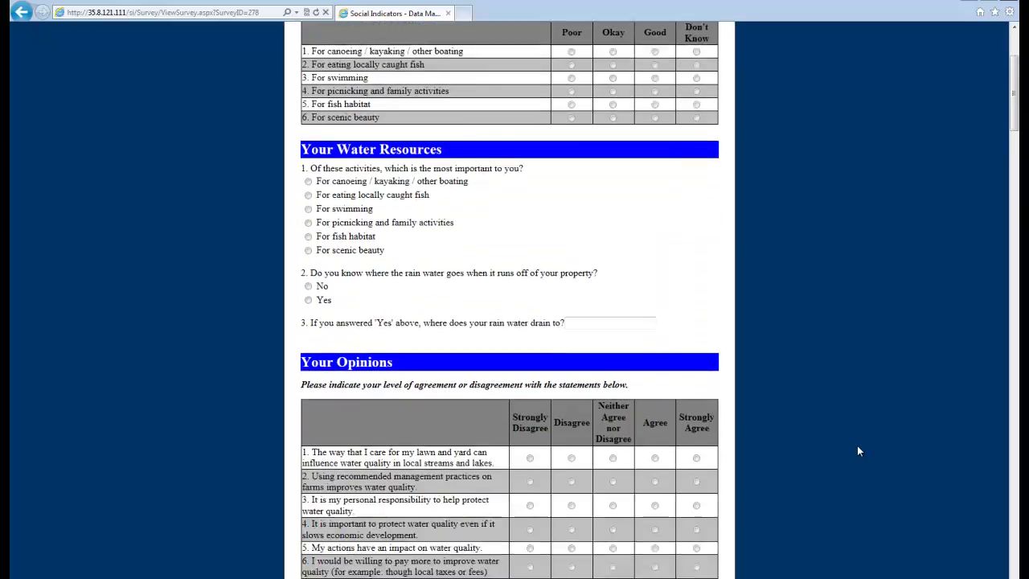
scroll(857, 445, down, 4)
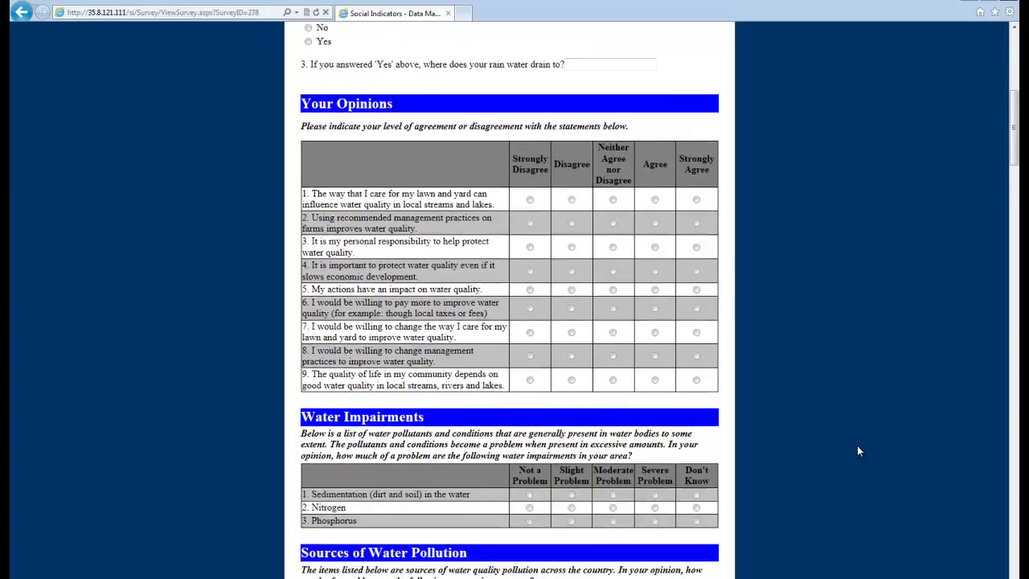
scroll(857, 450, down, 11)
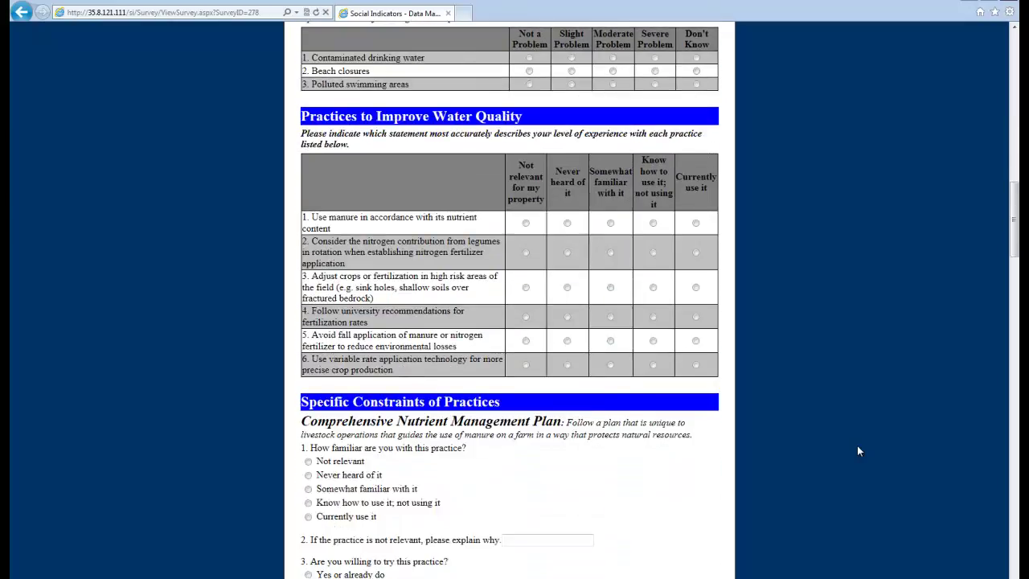
scroll(856, 451, up, 4)
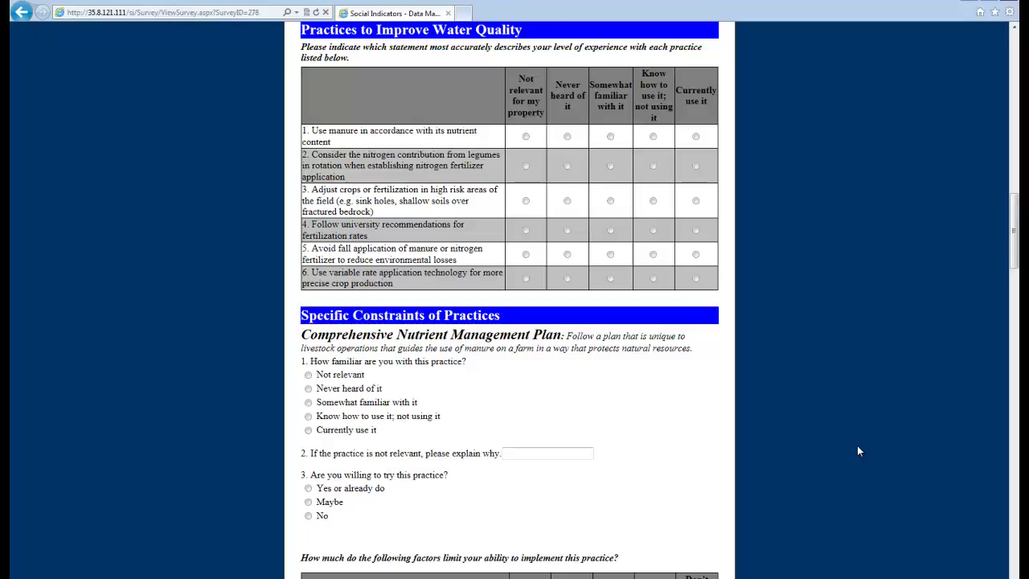
scroll(857, 446, down, 3)
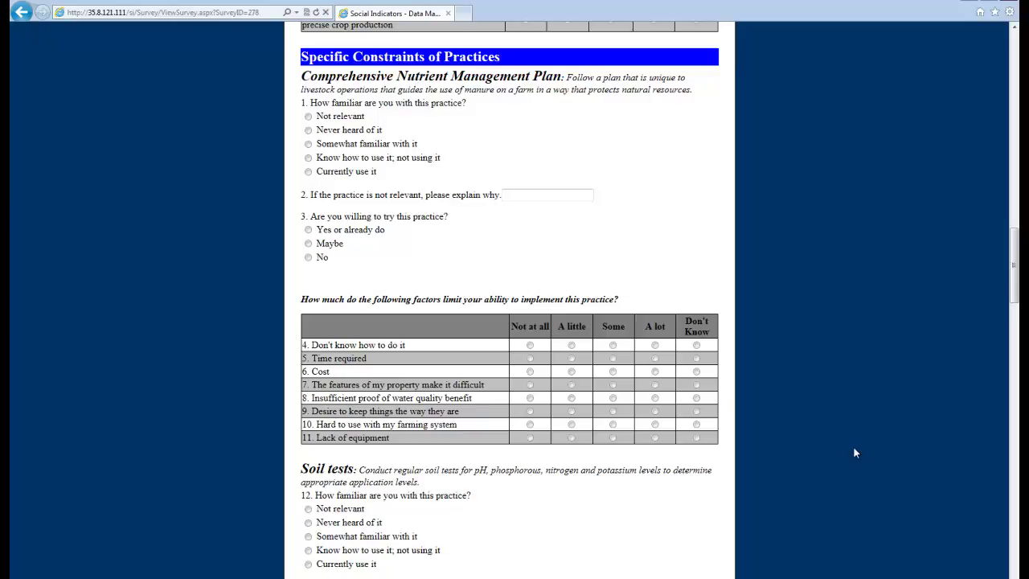
scroll(853, 453, down, 20)
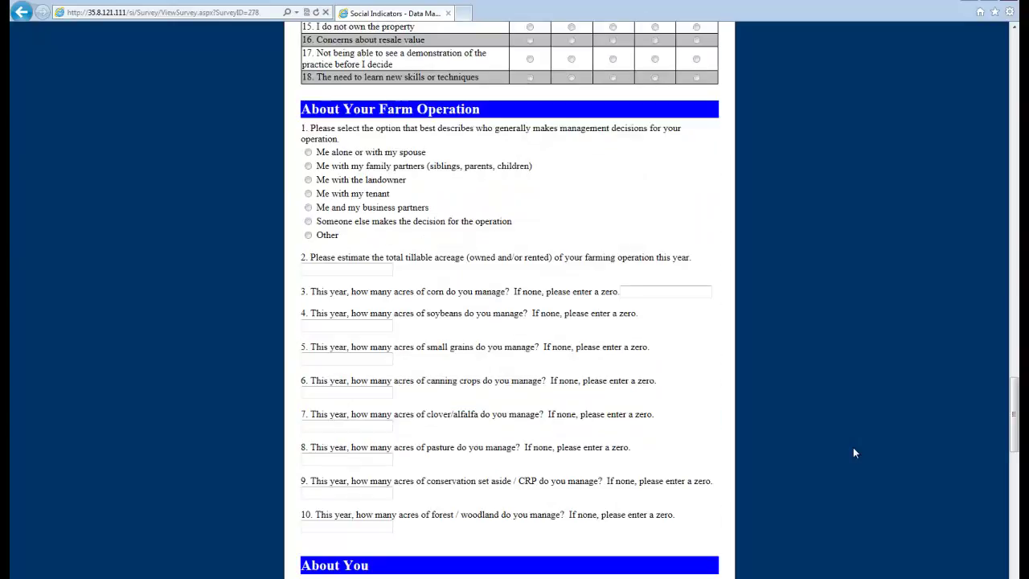
scroll(853, 453, down, 5)
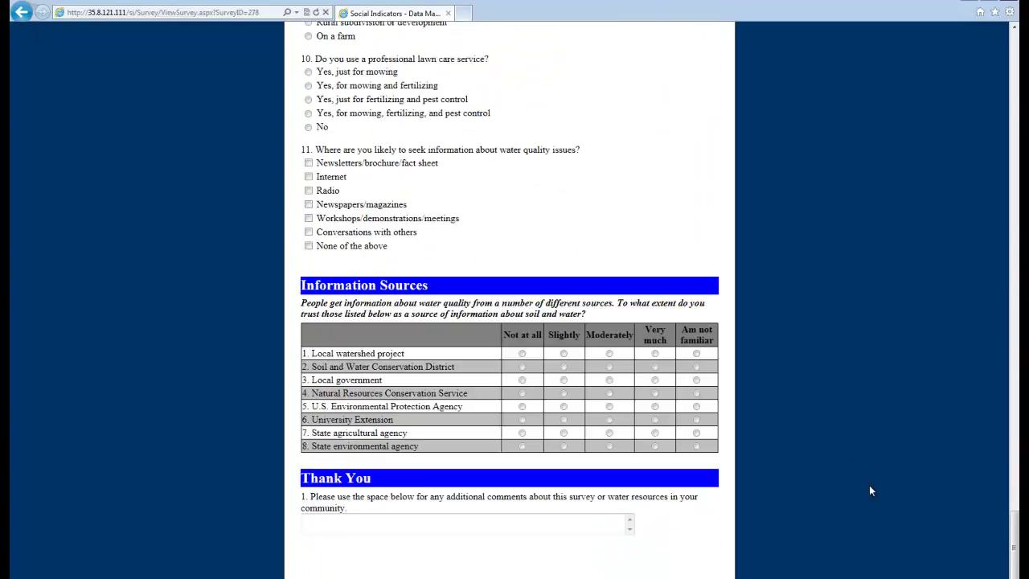
drag(1018, 536, 1019, 54)
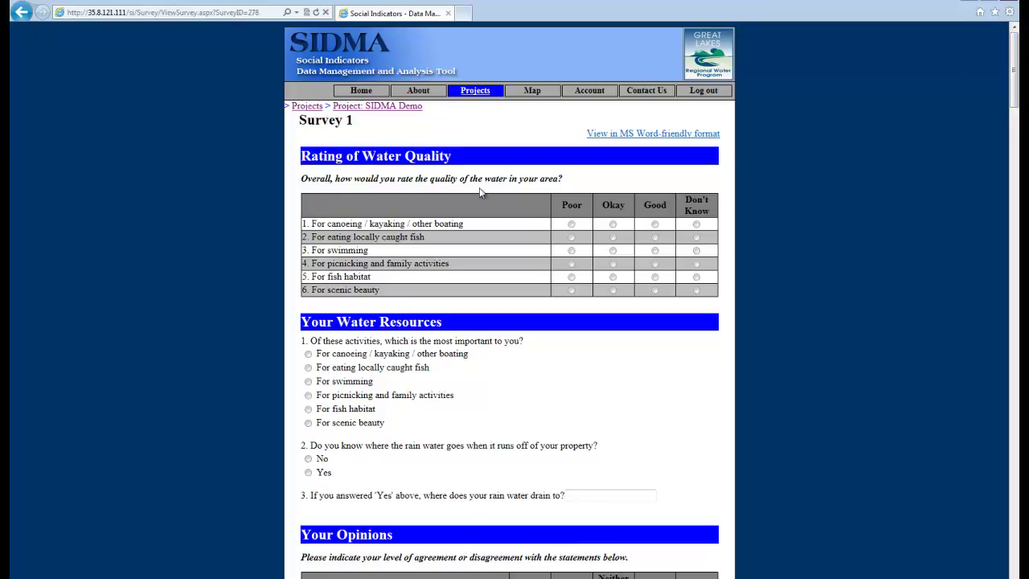
Return to the SIDMA Demo project page and open Survey 1 for editing.
click(394, 108)
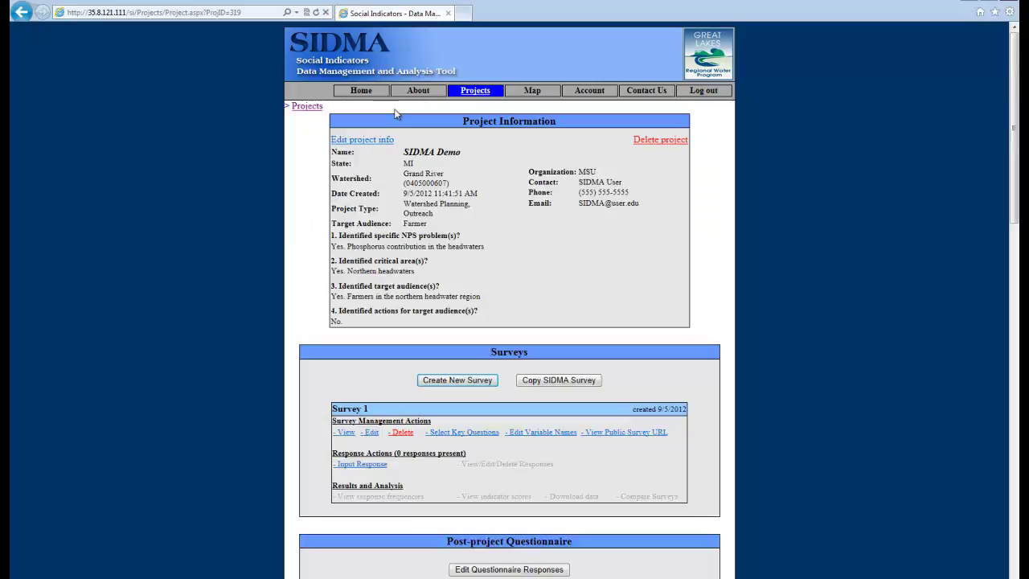
scroll(912, 329, down, 3)
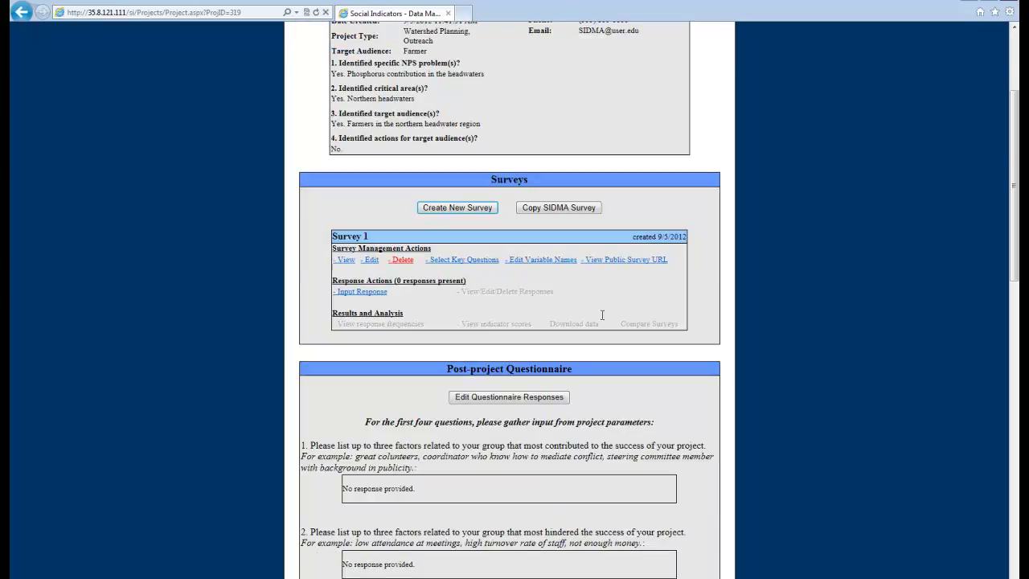
click(373, 262)
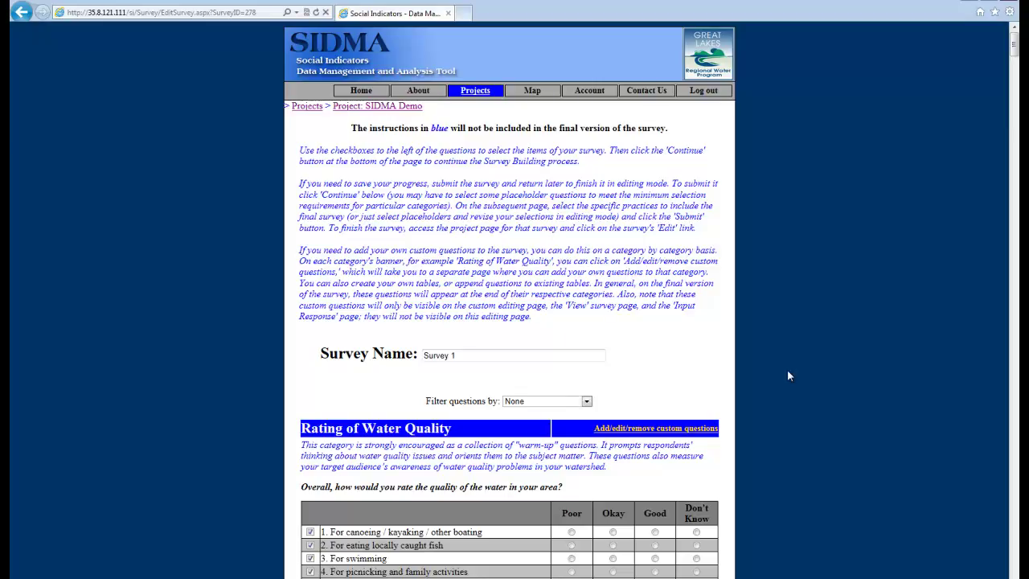
Exclude picnicking and family activities, fish habitat and scenic beauty from the Rating of Water Quality questions.
scroll(788, 375, down, 10)
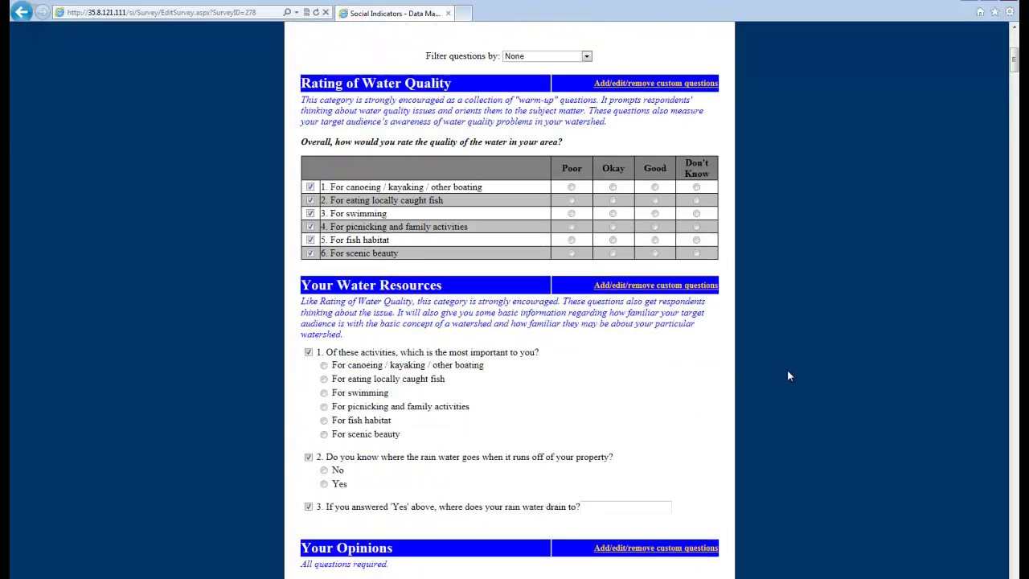
scroll(787, 376, down, 5)
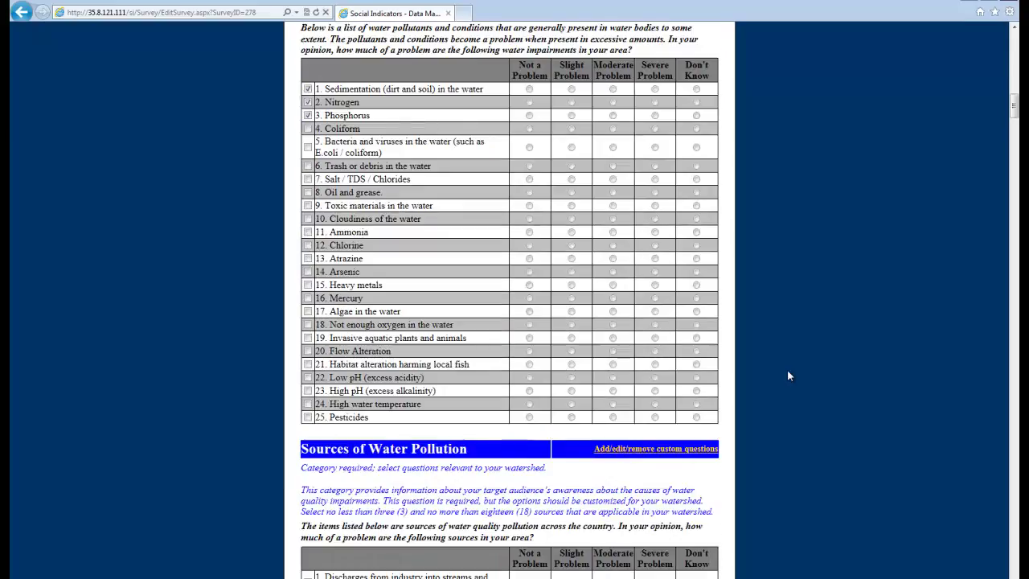
scroll(788, 375, up, 10)
scroll(788, 375, up, 1)
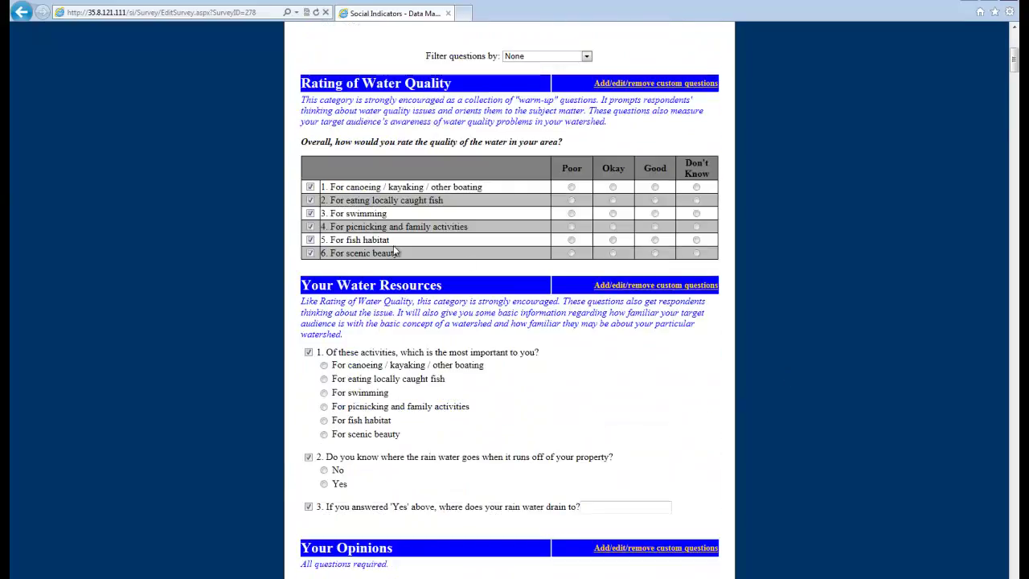
click(310, 226)
click(310, 240)
click(310, 254)
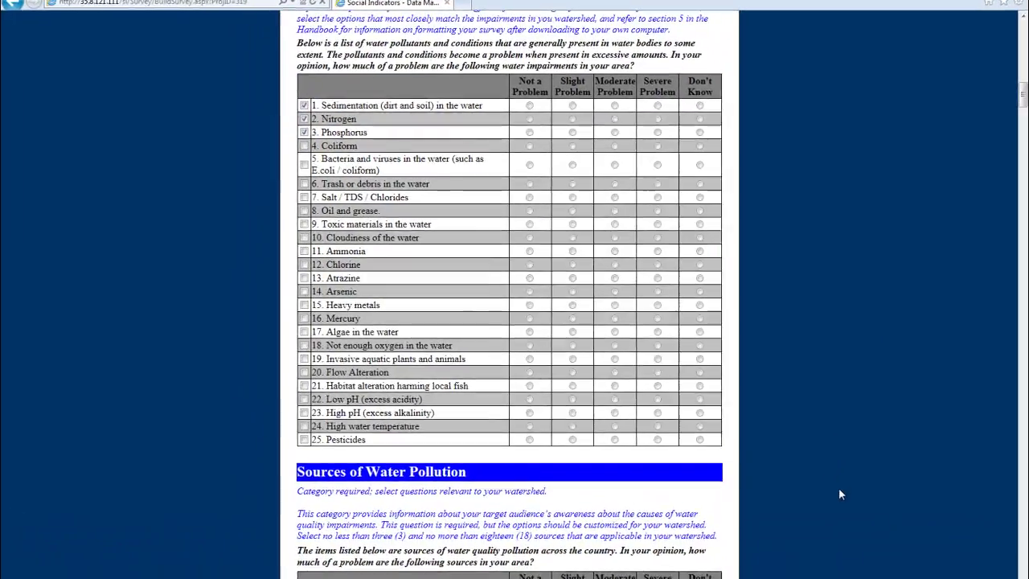
scroll(839, 488, down, 3)
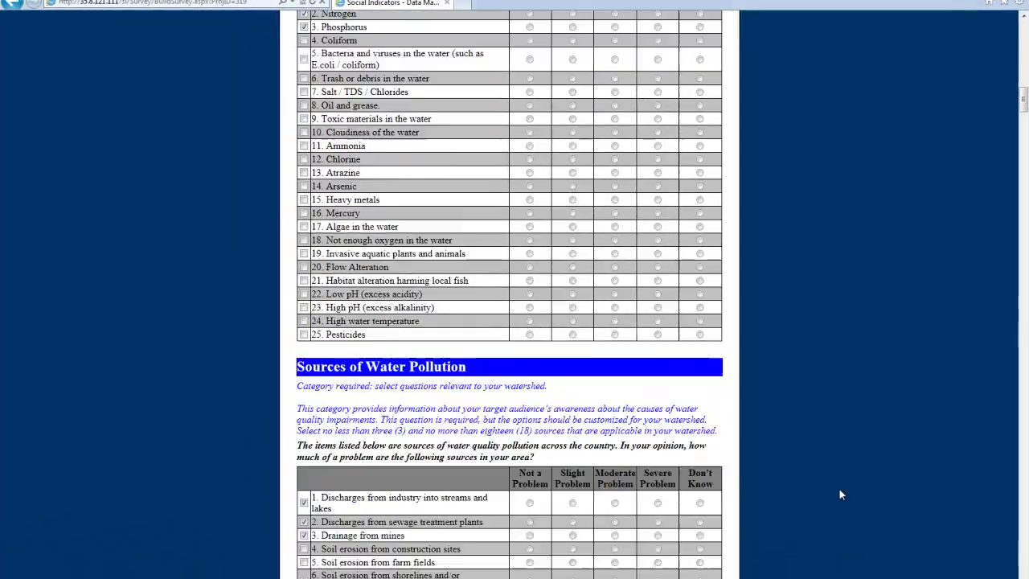
scroll(840, 493, down, 15)
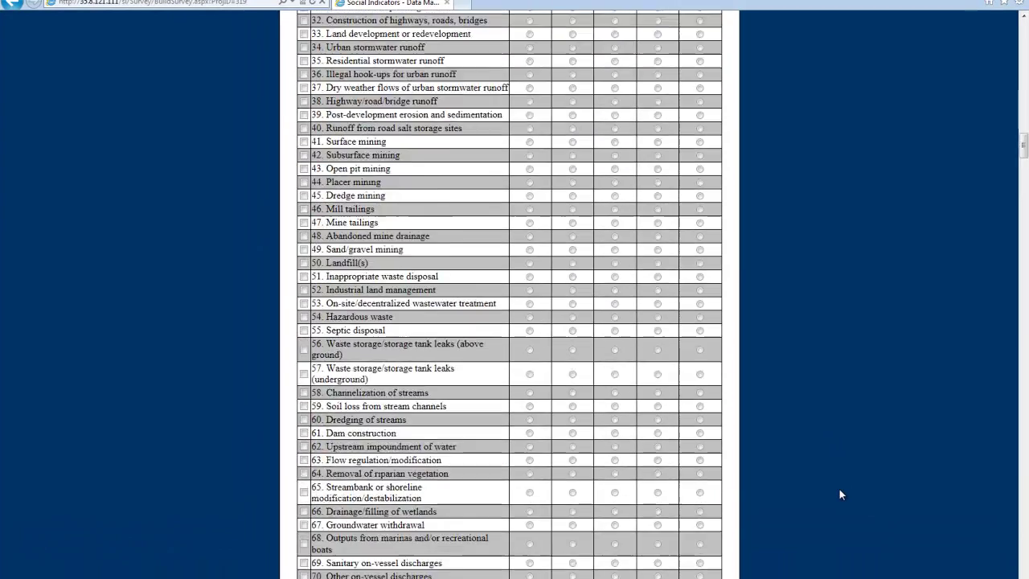
scroll(839, 495, down, 9)
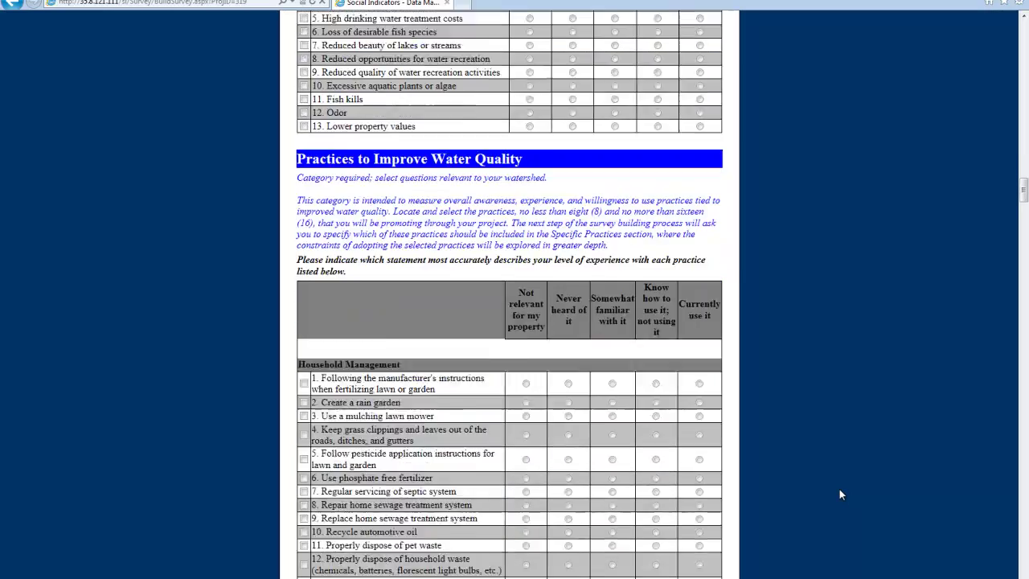
Submit the revised survey and save it with the comprehensive nutrient management plan and regular soil test practices kept for Specific Constraints.
scroll(839, 494, down, 6)
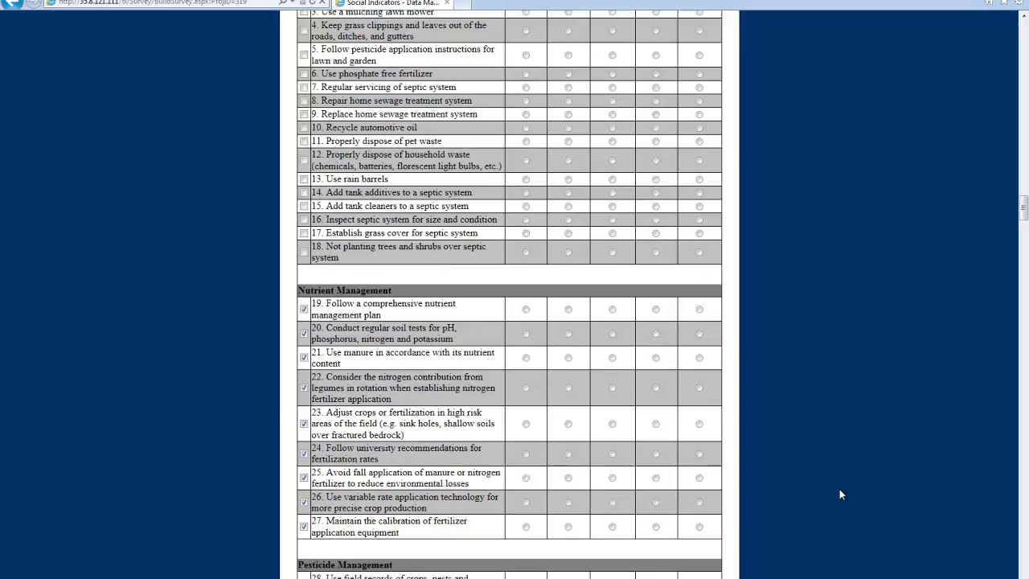
scroll(839, 494, down, 20)
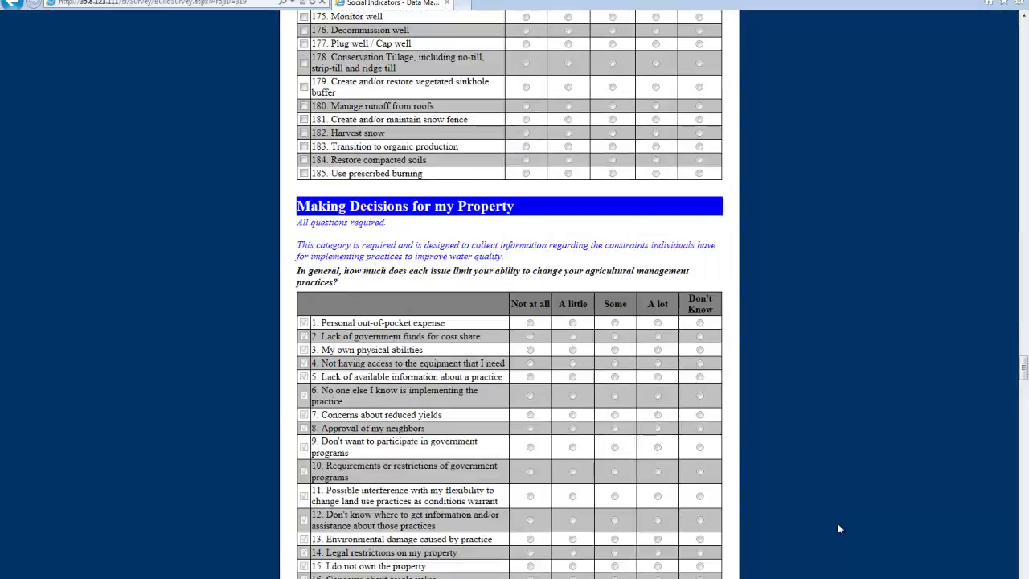
scroll(838, 528, down, 20)
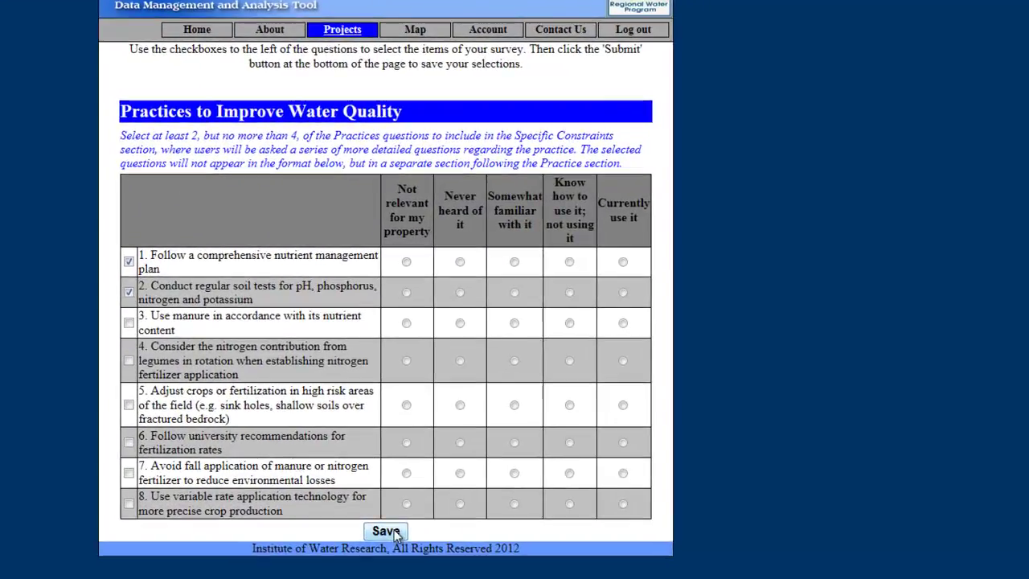
click(386, 532)
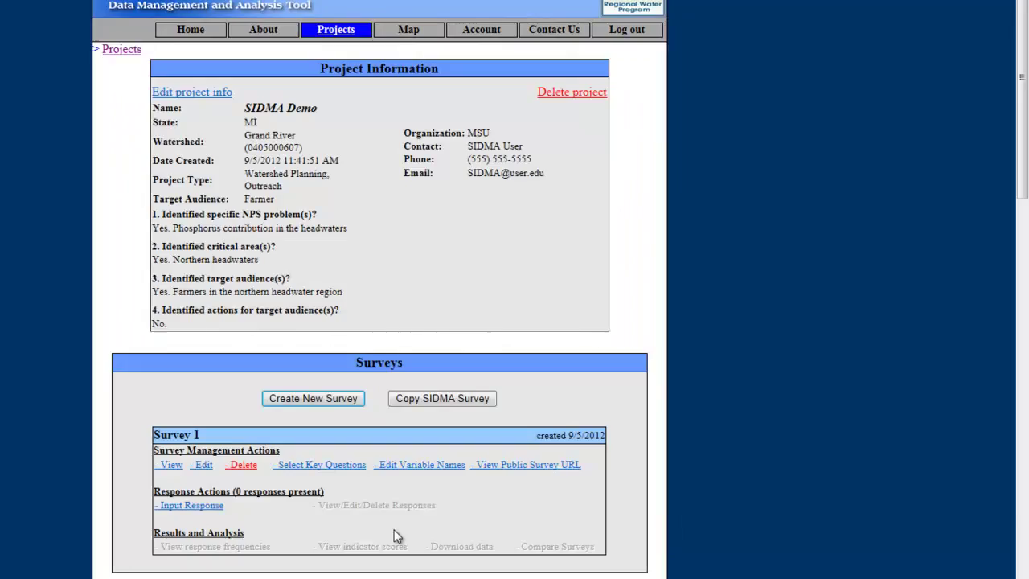
View the revised Survey 1 to check its Rating of Water Quality questions and return to the SIDMA Demo project page.
click(171, 465)
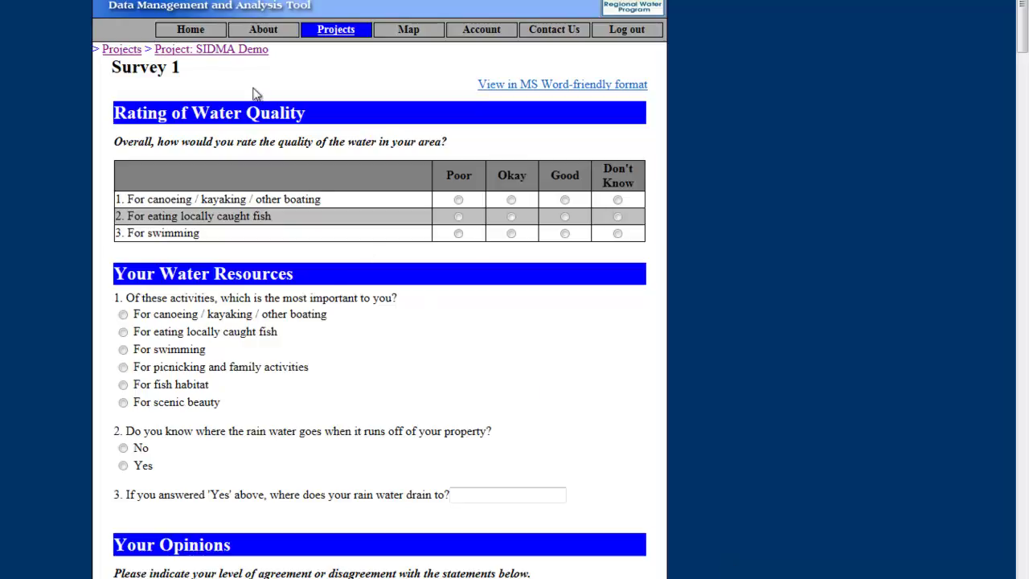
click(239, 50)
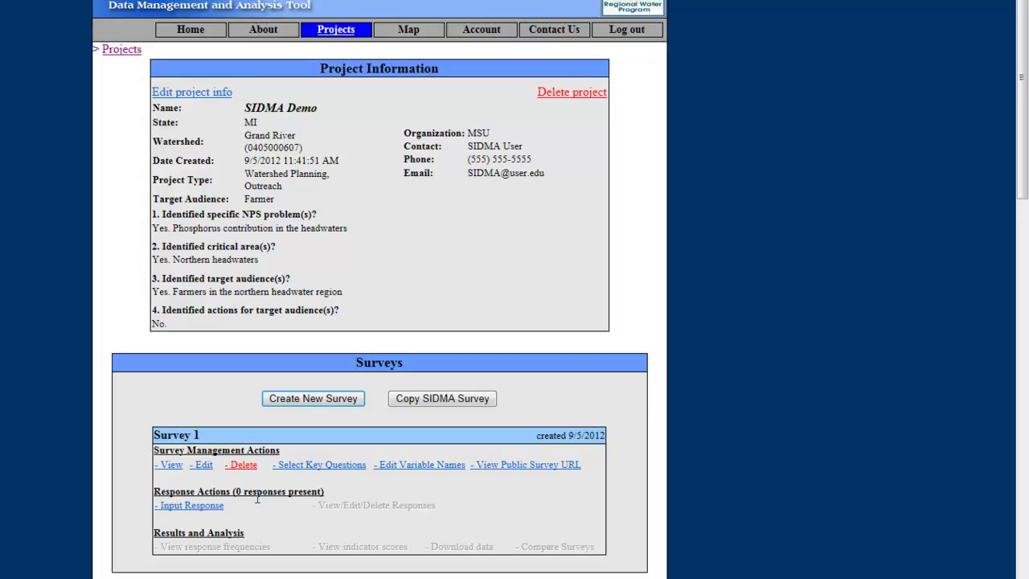
Request deletion of Survey 1 and cancel it at the confirmation.
click(241, 465)
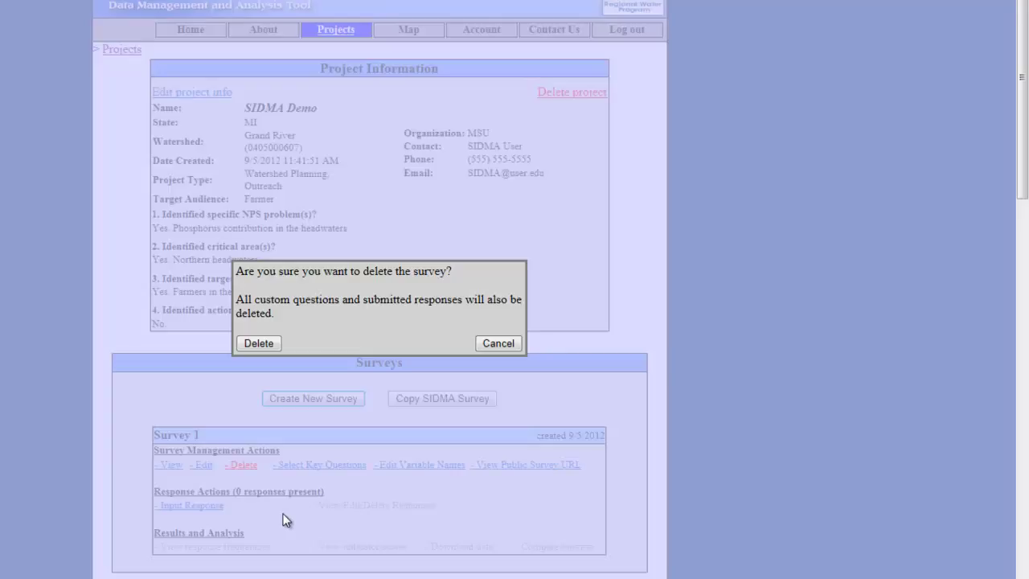
click(491, 348)
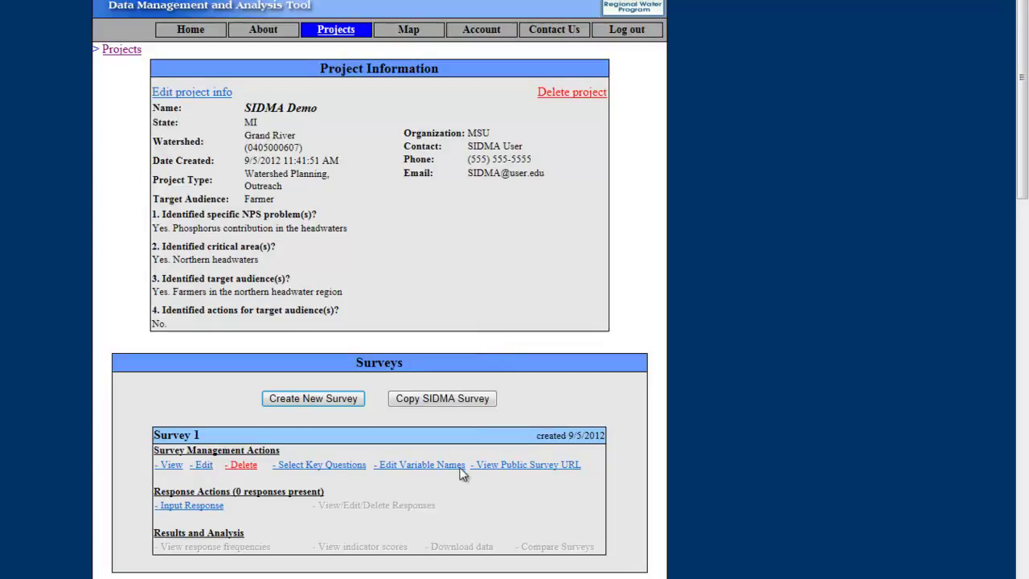